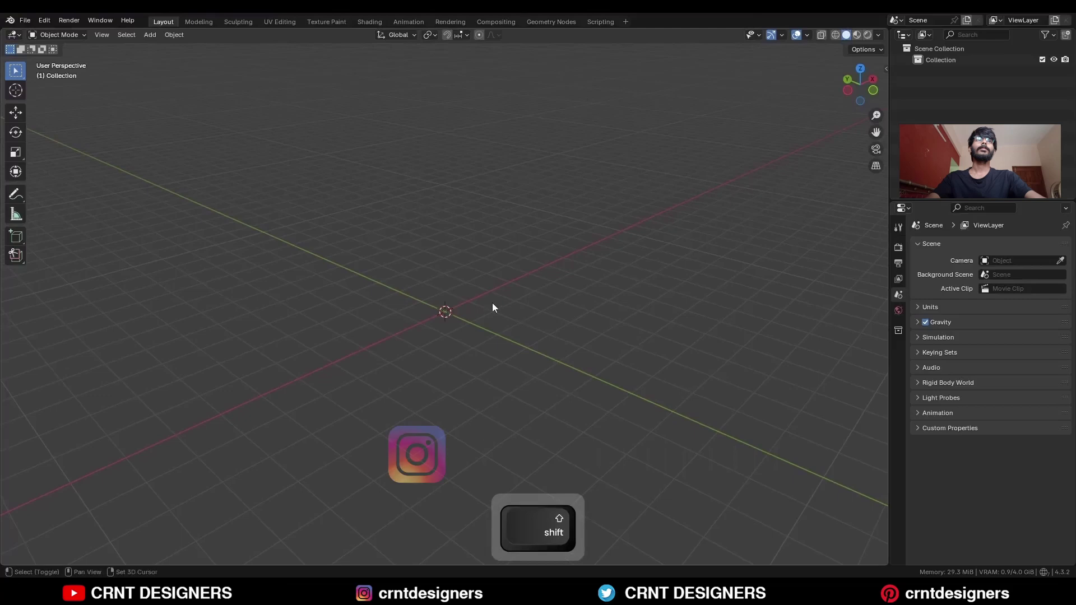
Step: Add a cylinder mesh at the world origin and set it to 24 vertices
{"action": "key", "text": "shift+a"}
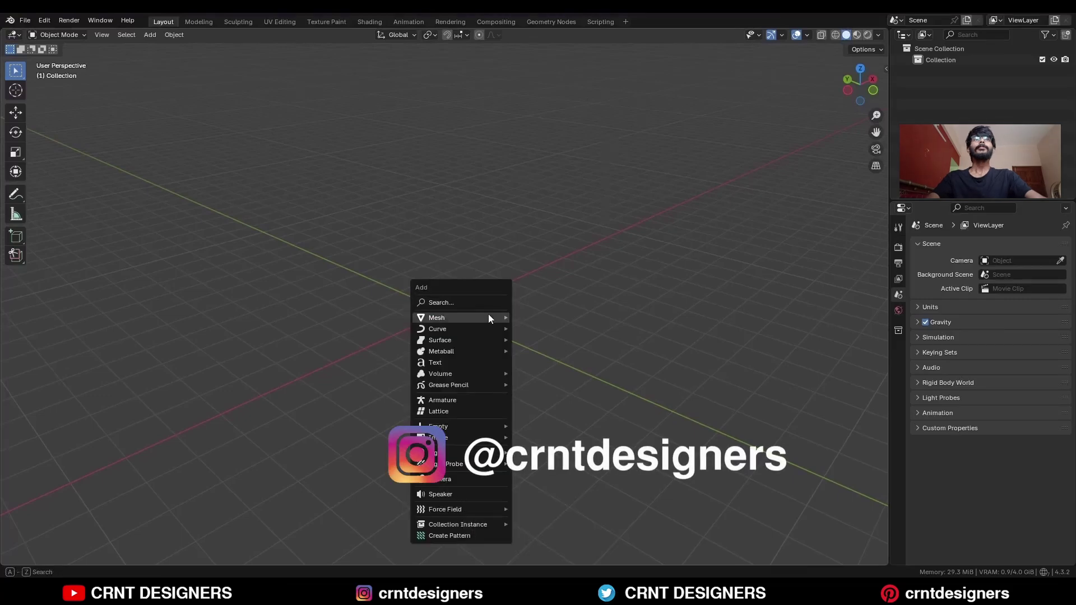
{"action": "mouse_move", "coordinate": [489, 316]}
{"action": "left_click", "coordinate": [545, 107]}
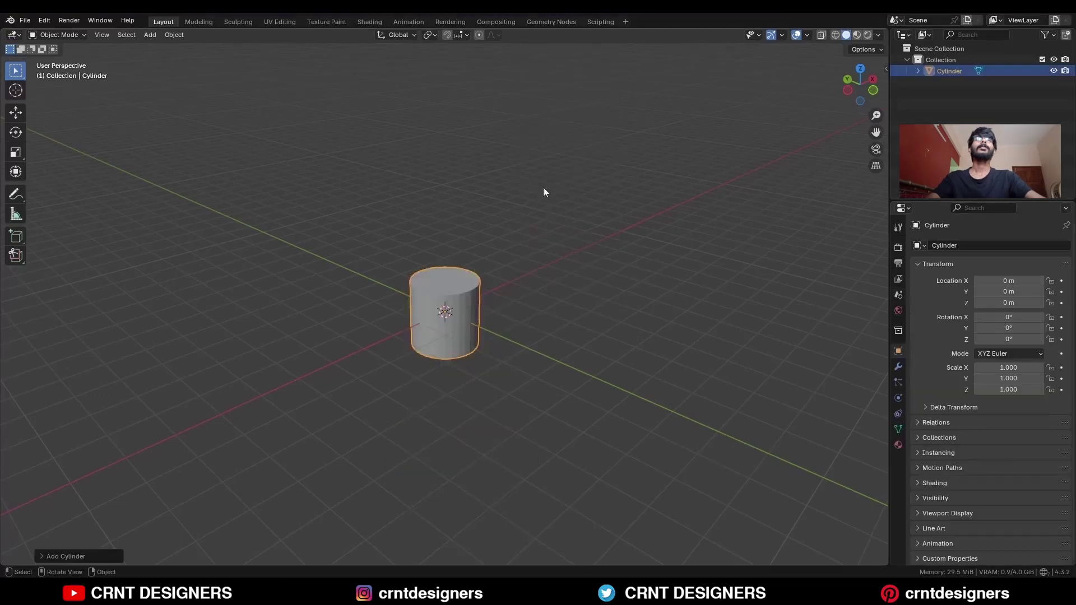
{"action": "left_click", "coordinate": [83, 554]}
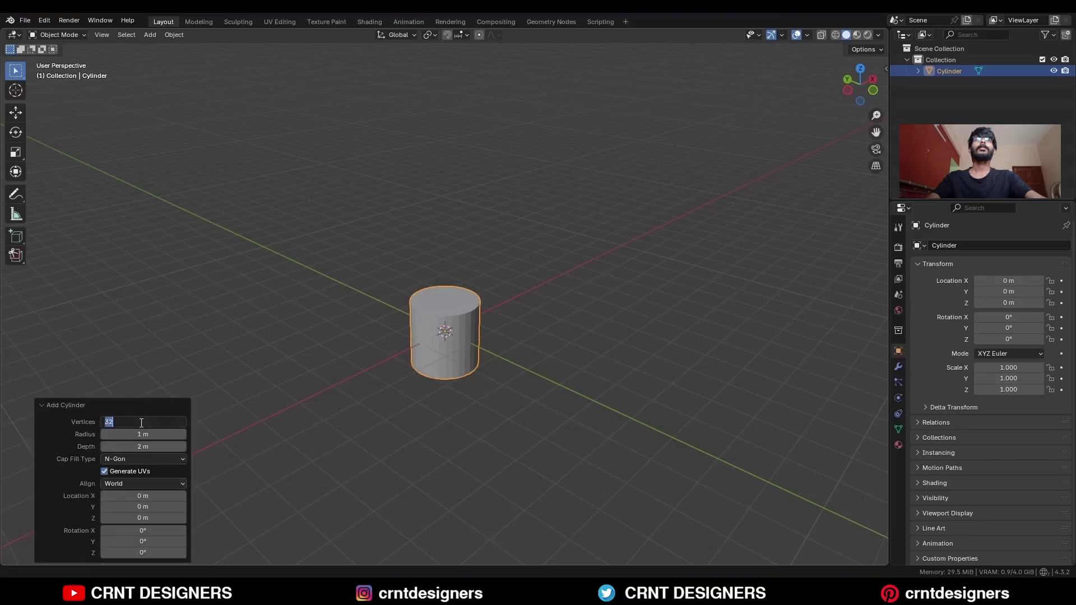
Step: Rotate the cylinder 90° in front view so it lies on its side, and scale it by 2 along X
{"action": "left_click", "coordinate": [874, 90]}
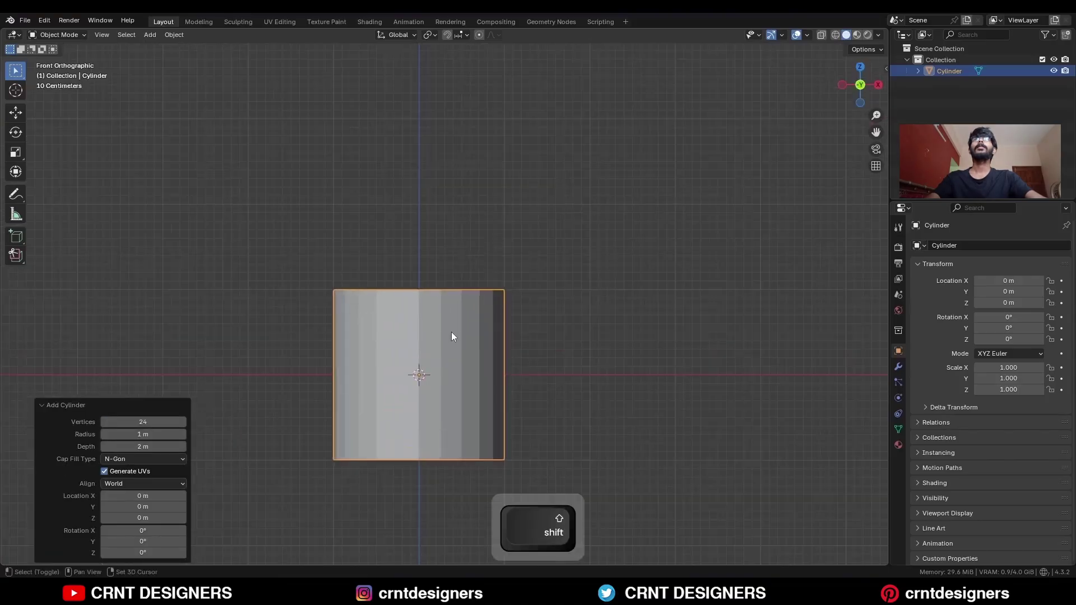
{"action": "key", "text": "r"}
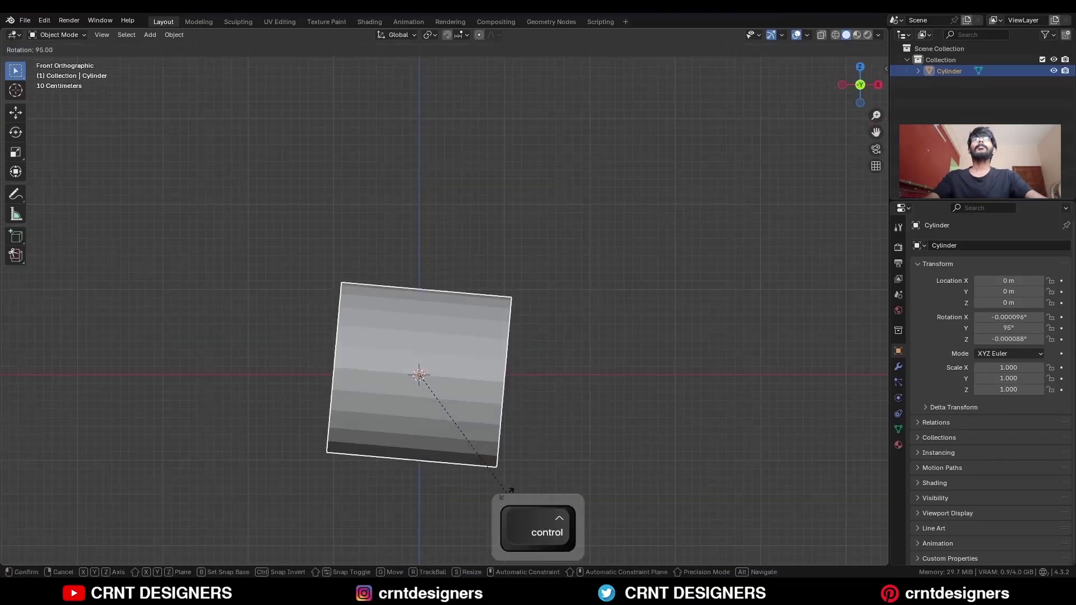
{"action": "left_click", "coordinate": [518, 493], "text": "ctrl"}
{"action": "key", "text": "s"}
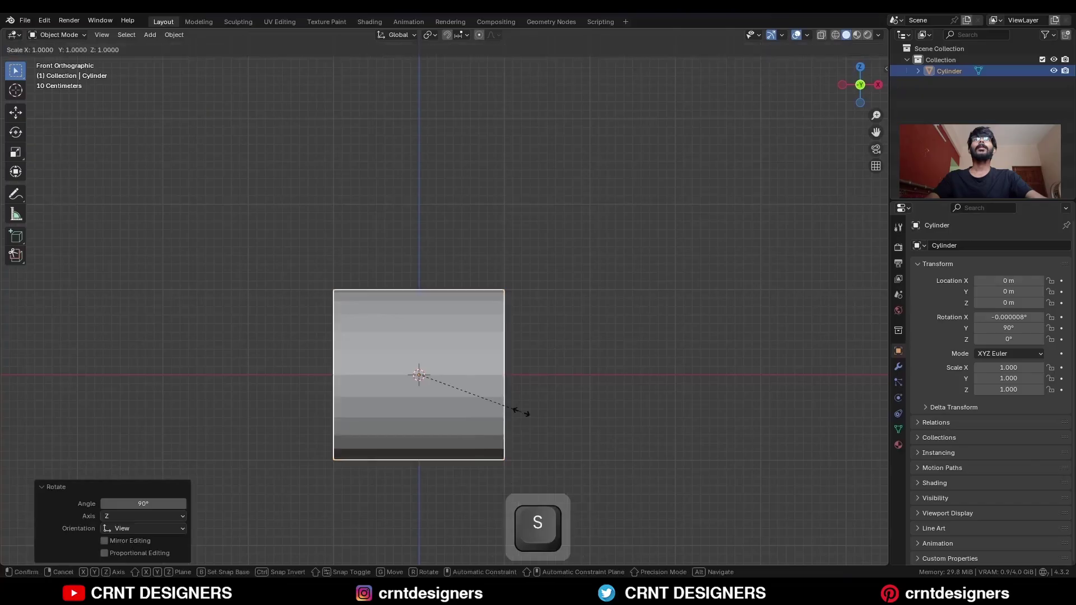
{"action": "key", "text": "x"}
{"action": "left_click", "coordinate": [633, 417], "text": "ctrl"}
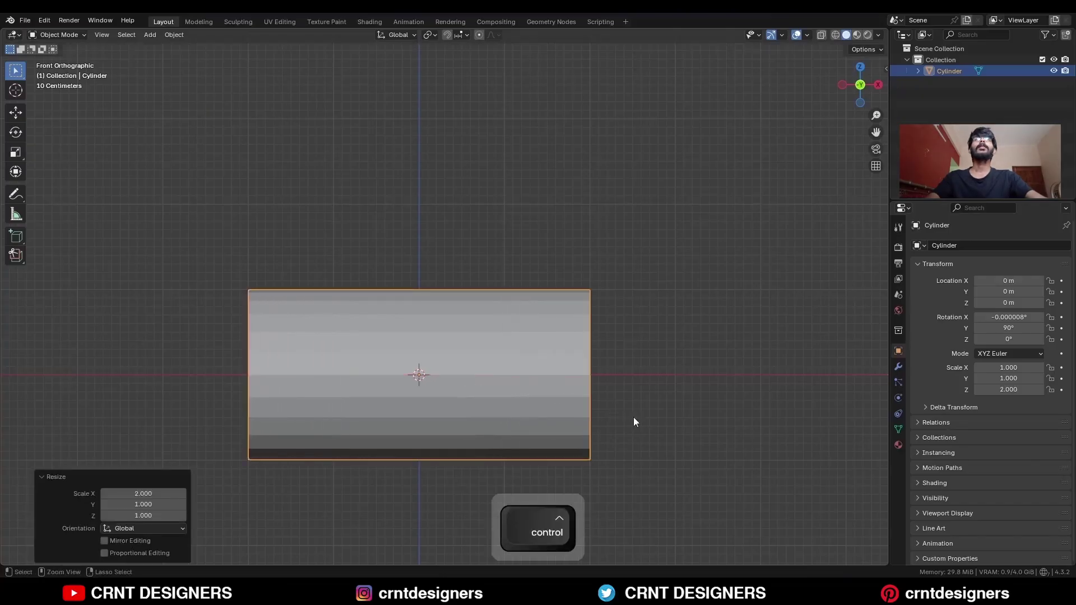
Step: Turn on the wireframe and statistics viewport overlays
{"action": "middle_click_drag", "start_coordinate": [526, 355], "coordinate": [565, 380]}
{"action": "left_click", "coordinate": [805, 35]}
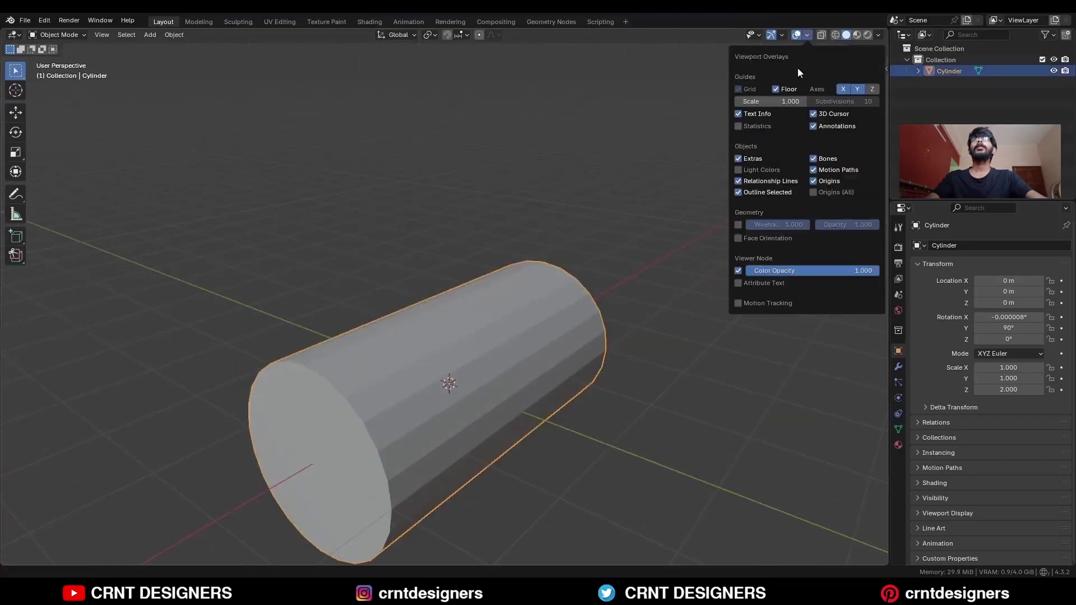
{"action": "left_click", "coordinate": [738, 225]}
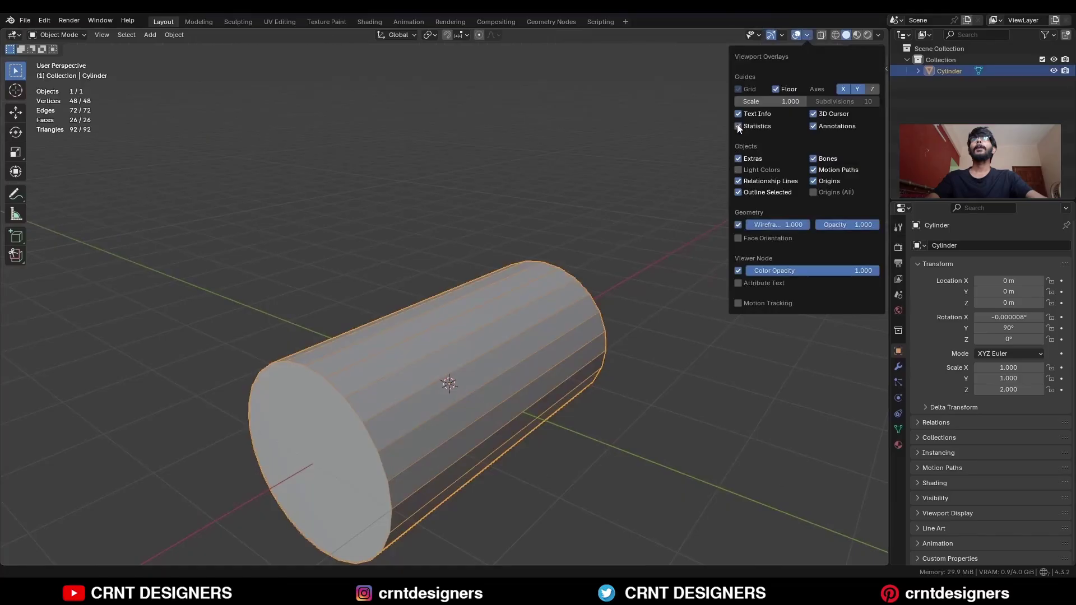
{"action": "middle_click_drag", "start_coordinate": [631, 217], "coordinate": [664, 162], "text": "shift"}
Step: In left view, edit the mesh and connect the two opposite upper vertices of the end cap with a horizontal edge
{"action": "left_click", "coordinate": [845, 90]}
{"action": "key", "text": "Tab"}
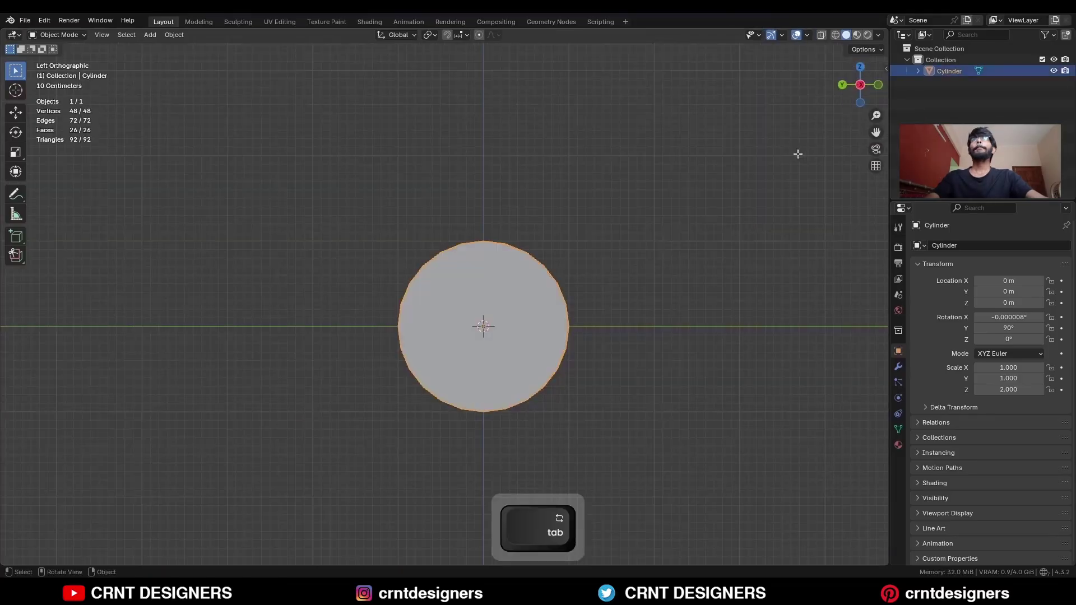
{"action": "left_click", "coordinate": [751, 221]}
{"action": "scroll", "coordinate": [751, 222], "scroll_direction": "up", "scroll_amount": 1}
{"action": "left_click", "coordinate": [562, 262]}
{"action": "left_click", "coordinate": [424, 264], "text": "shift"}
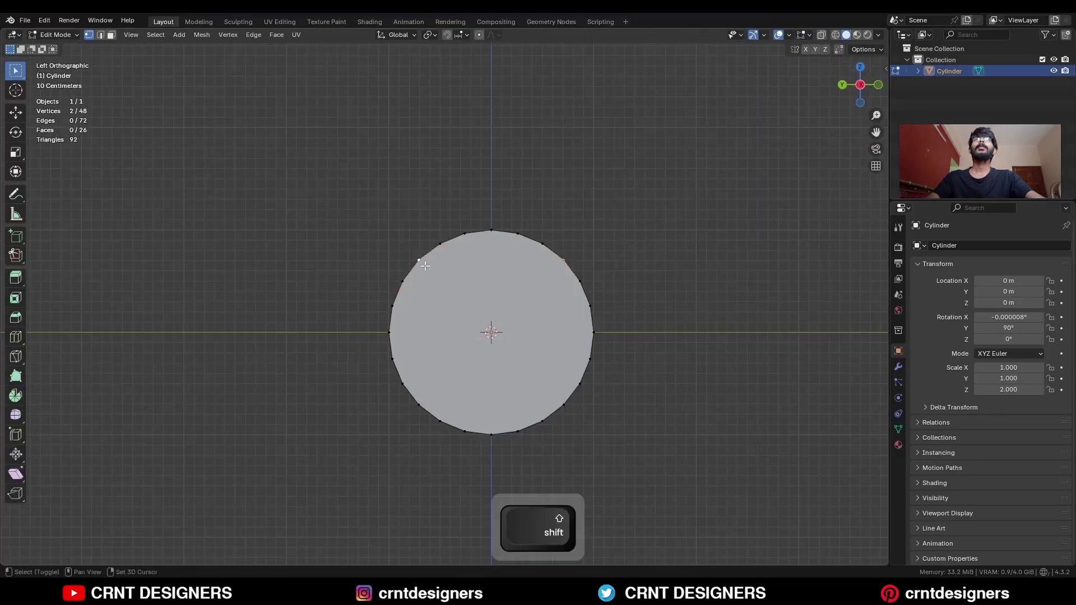
{"action": "key", "text": "j"}
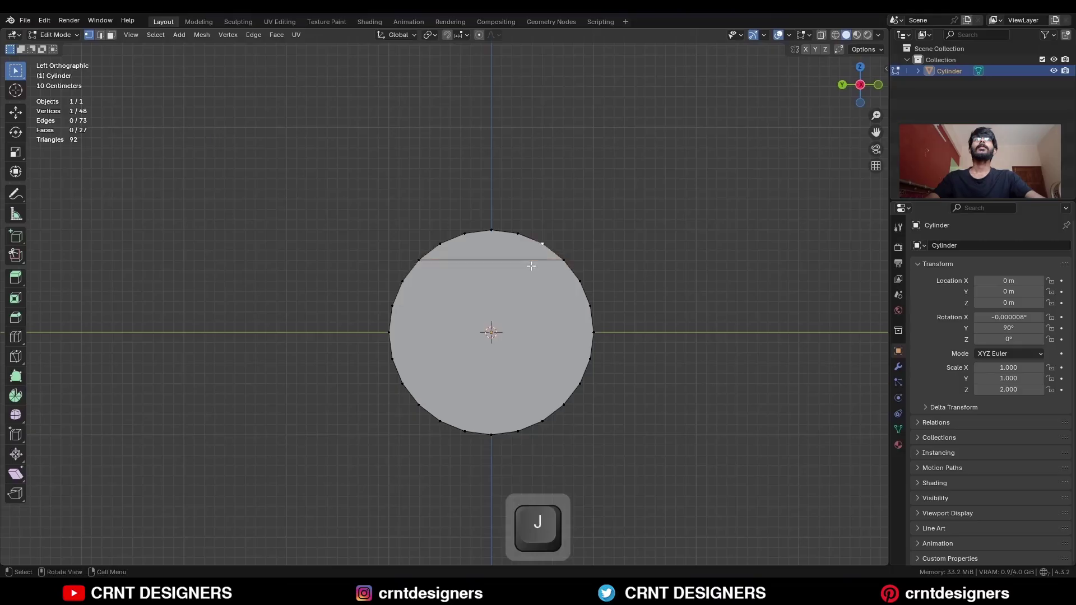
Step: Connect the two matching upper vertices on the opposite end cap, seen from the right view
{"action": "left_click", "coordinate": [875, 87]}
{"action": "left_click", "coordinate": [876, 87]}
{"action": "left_click", "coordinate": [325, 264]}
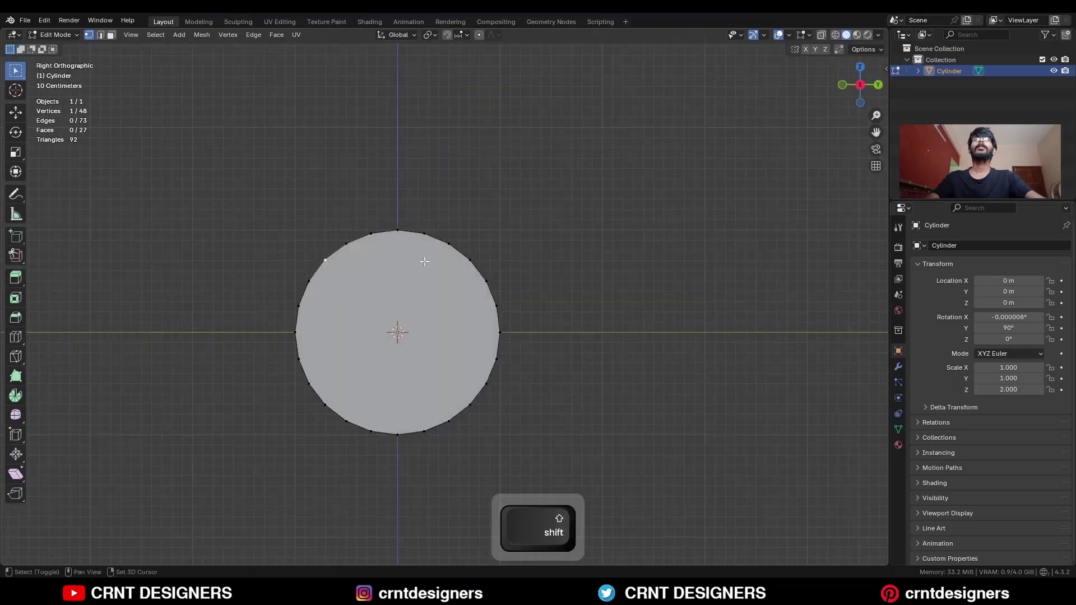
{"action": "key", "text": "j"}
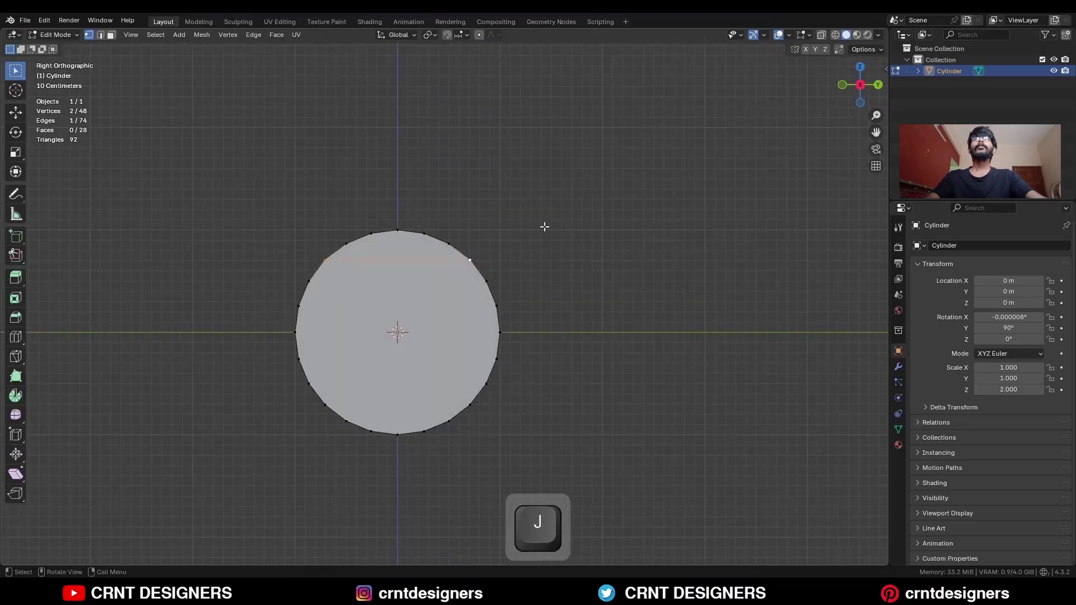
Step: Select all faces above the new horizontal edges through the mesh and delete them
{"action": "key", "text": "alt+z"}
{"action": "left_click_drag", "start_coordinate": [547, 157], "coordinate": [312, 259]}
{"action": "key", "text": "x"}
{"action": "left_click", "coordinate": [495, 247]}
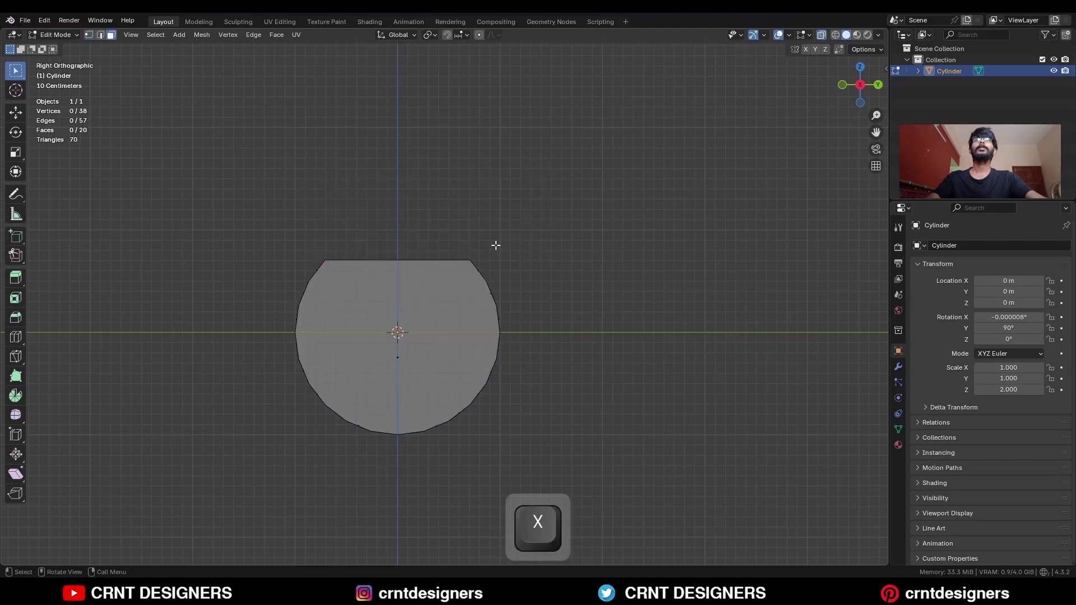
{"action": "key", "text": "alt+z"}
Step: Fill the open top of the cylinder with a flat face starting from its long border edge
{"action": "middle_click_drag", "start_coordinate": [474, 262], "coordinate": [367, 345]}
{"action": "key", "text": "2"}
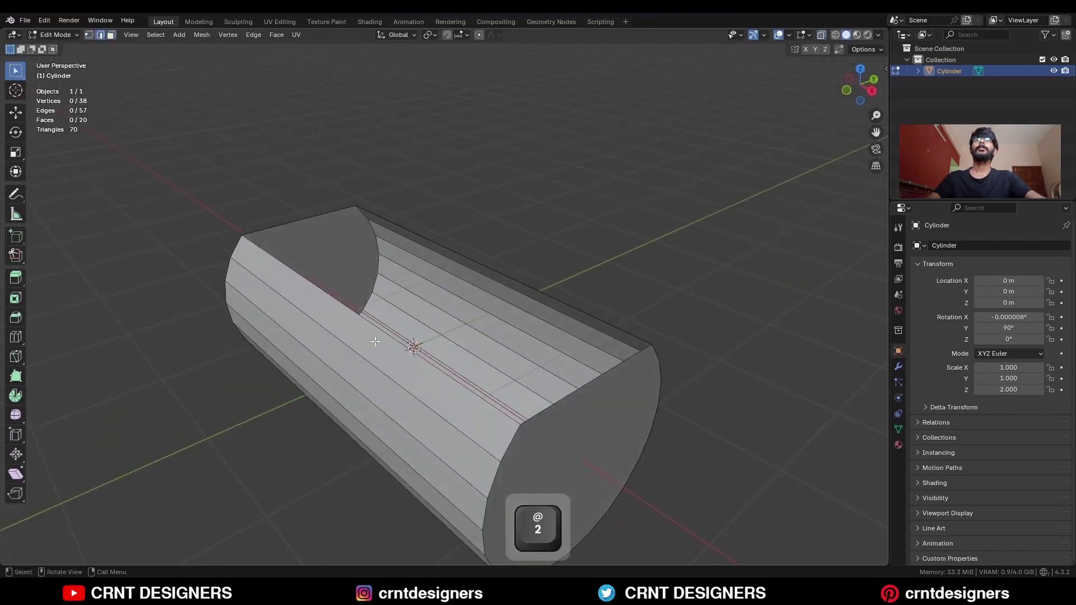
{"action": "key", "text": "f"}
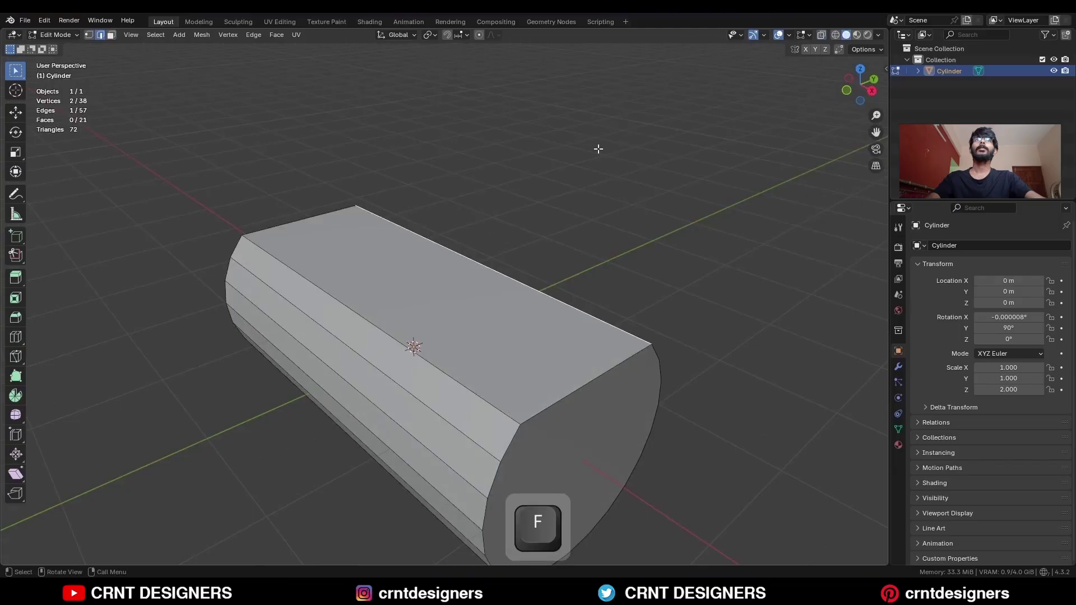
Step: Symmetrize the whole mesh with direction -X to +X so the underside is flattened like the top
{"action": "key", "text": "KP_1"}
{"action": "key", "text": "KP_5"}
{"action": "key", "text": "a"}
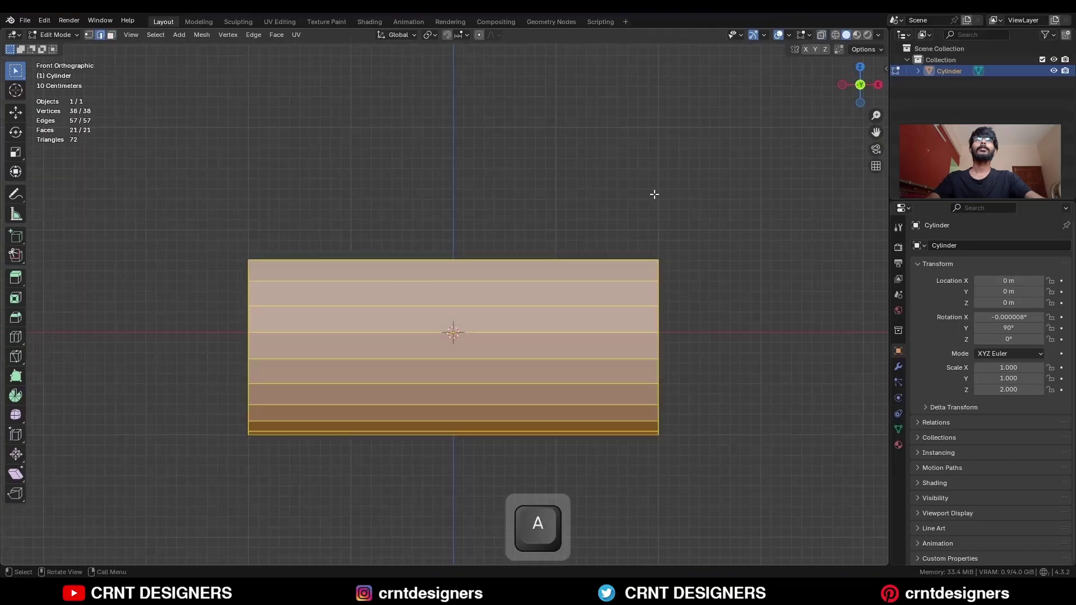
{"action": "left_click", "coordinate": [201, 35]}
{"action": "left_click", "coordinate": [254, 198]}
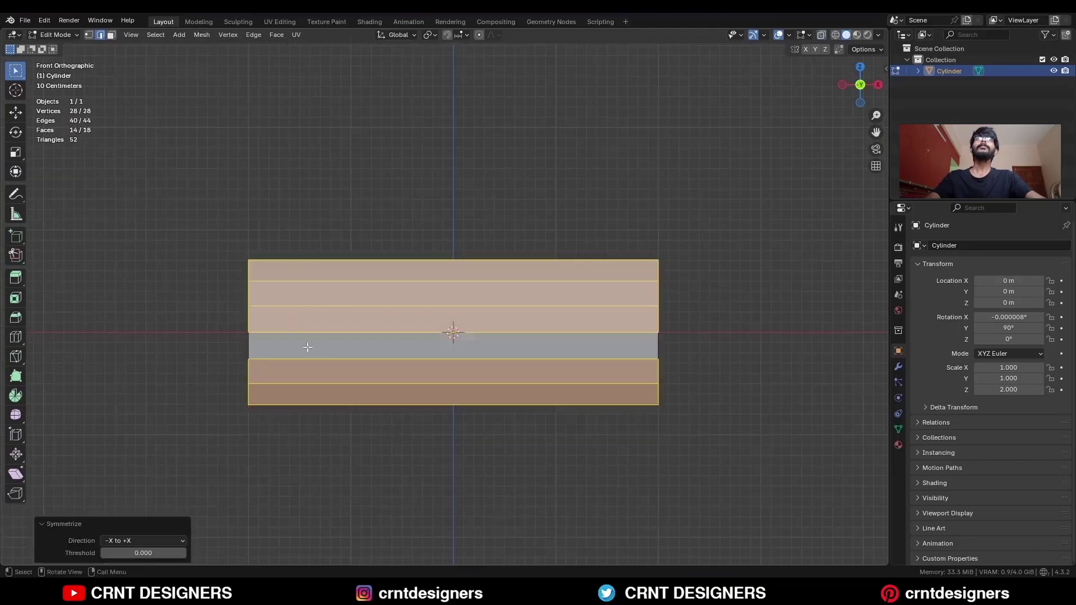
Step: Return to Object Mode and apply the cylinder's transforms, including its scale
{"action": "key", "text": "Tab"}
{"action": "middle_click_drag", "start_coordinate": [369, 345], "coordinate": [604, 271]}
{"action": "key", "text": "ctrl+a"}
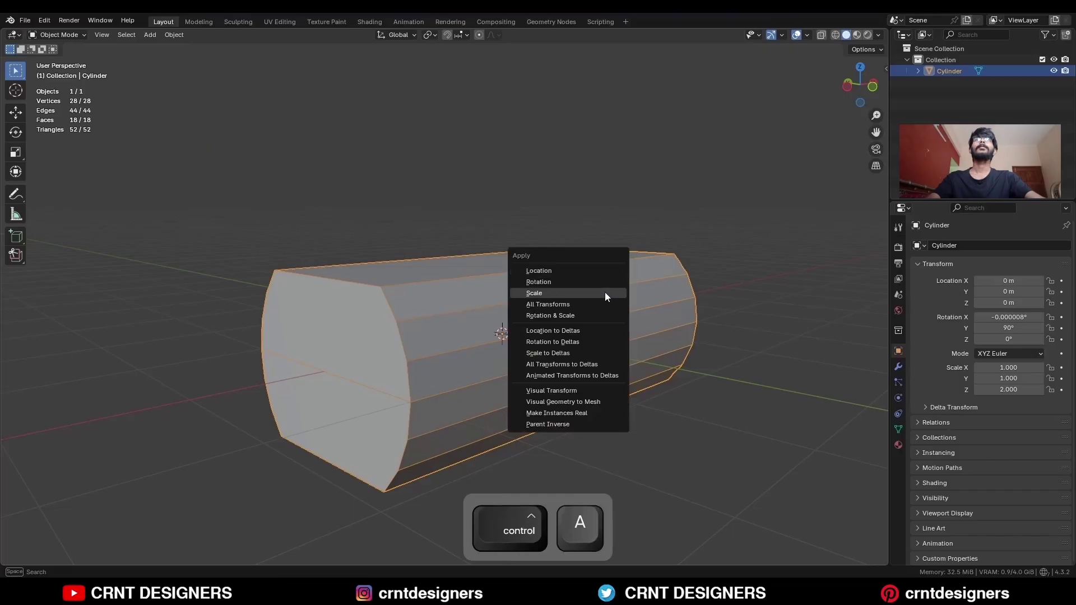
{"action": "left_click", "coordinate": [604, 291]}
{"action": "key", "text": "ctrl+a"}
{"action": "left_click", "coordinate": [599, 271]}
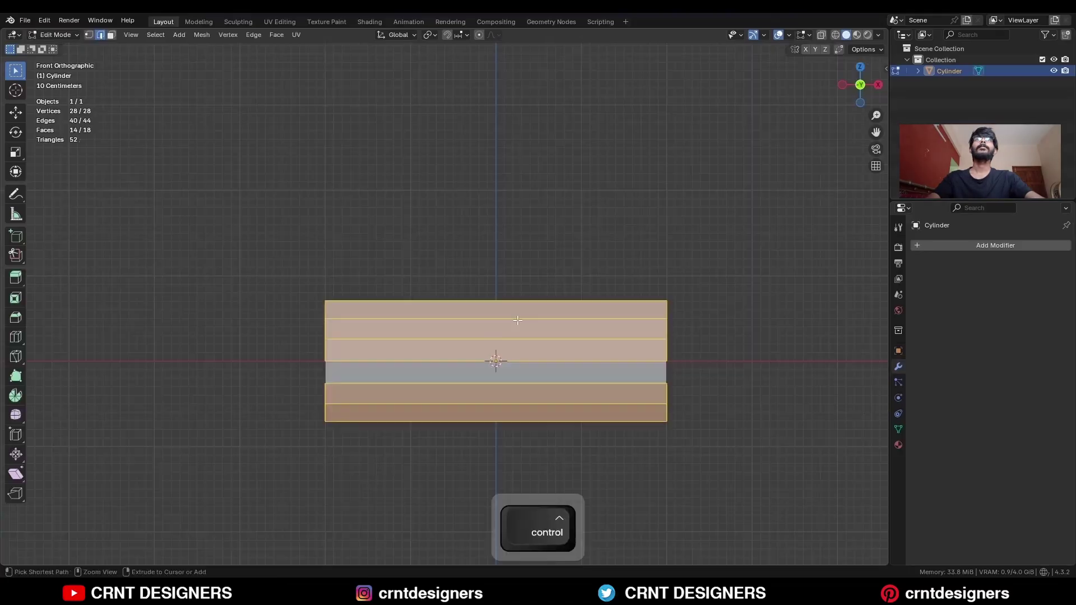
Step: Add five evenly spaced loop cuts across the body's length
{"action": "key", "text": "ctrl+r"}
{"action": "scroll", "coordinate": [505, 325], "scroll_direction": "up", "scroll_amount": 3}
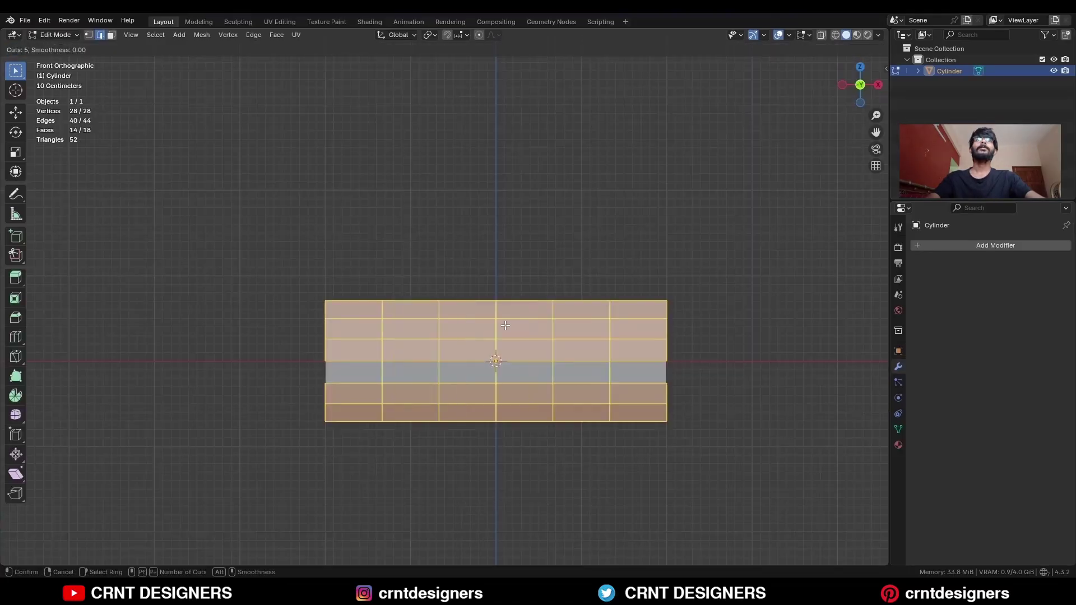
{"action": "left_click", "coordinate": [505, 325]}
{"action": "right_click", "coordinate": [504, 325]}
Step: Inset the four middle side faces of the third and fifth segments on both sides by about 0.05 m
{"action": "key", "text": "3"}
{"action": "key", "text": "alt+z"}
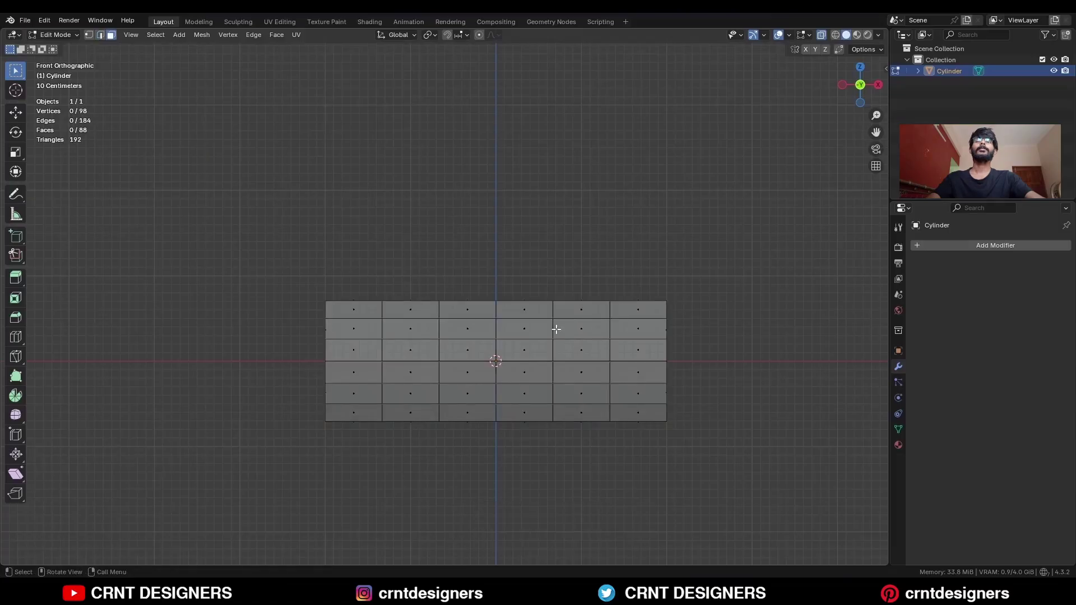
{"action": "left_click_drag", "start_coordinate": [583, 381], "coordinate": [569, 411]}
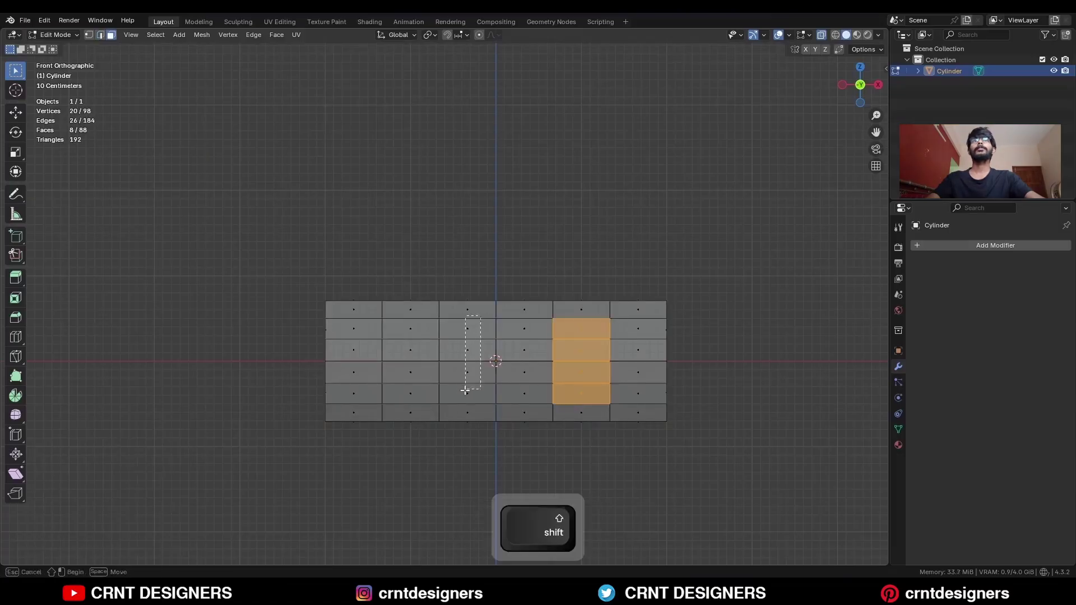
{"action": "left_click_drag", "start_coordinate": [465, 390], "coordinate": [466, 391], "text": "shift"}
{"action": "scroll", "coordinate": [744, 281], "scroll_direction": "up", "scroll_amount": 2}
{"action": "key", "text": "i"}
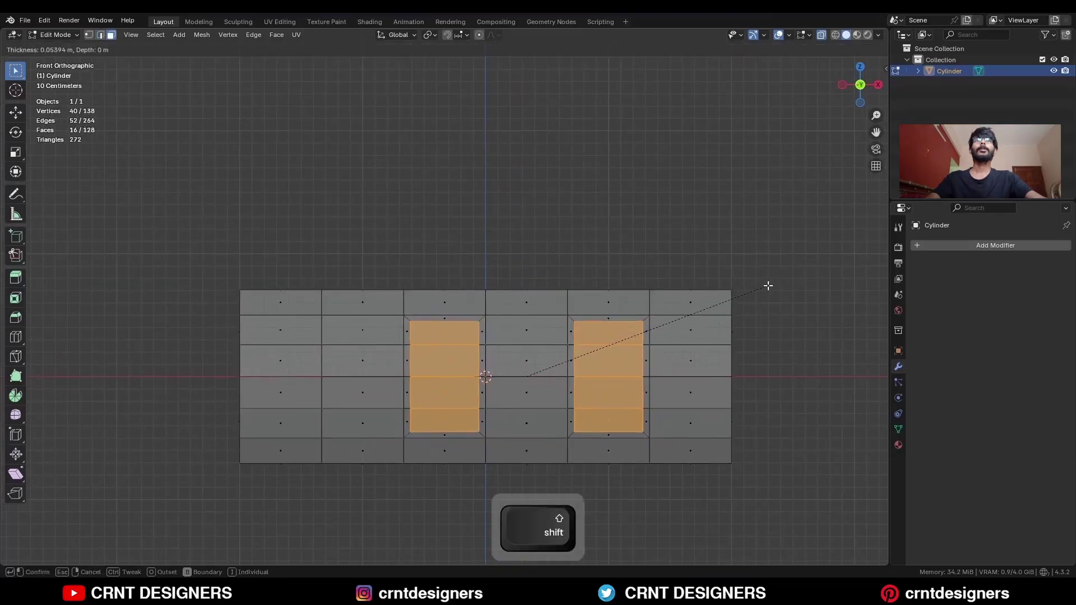
{"action": "left_click", "coordinate": [767, 285]}
Step: Inset the four middle side faces of the fourth and sixth segments on both sides by about 0.05 m
{"action": "left_click_drag", "start_coordinate": [506, 324], "coordinate": [540, 432]}
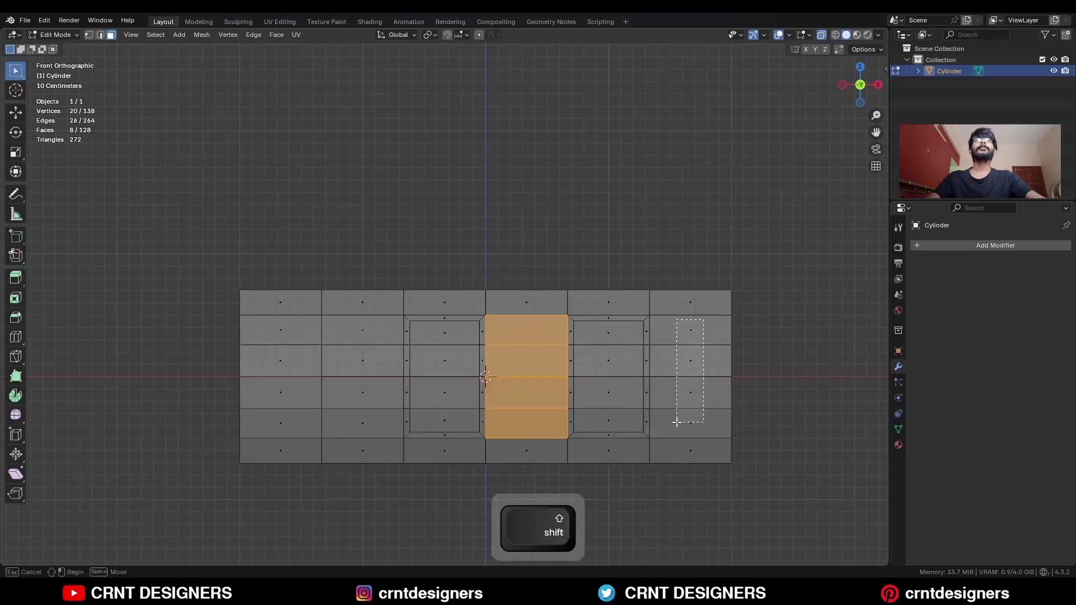
{"action": "left_click_drag", "start_coordinate": [676, 422], "coordinate": [677, 423], "text": "shift"}
{"action": "key", "text": "i"}
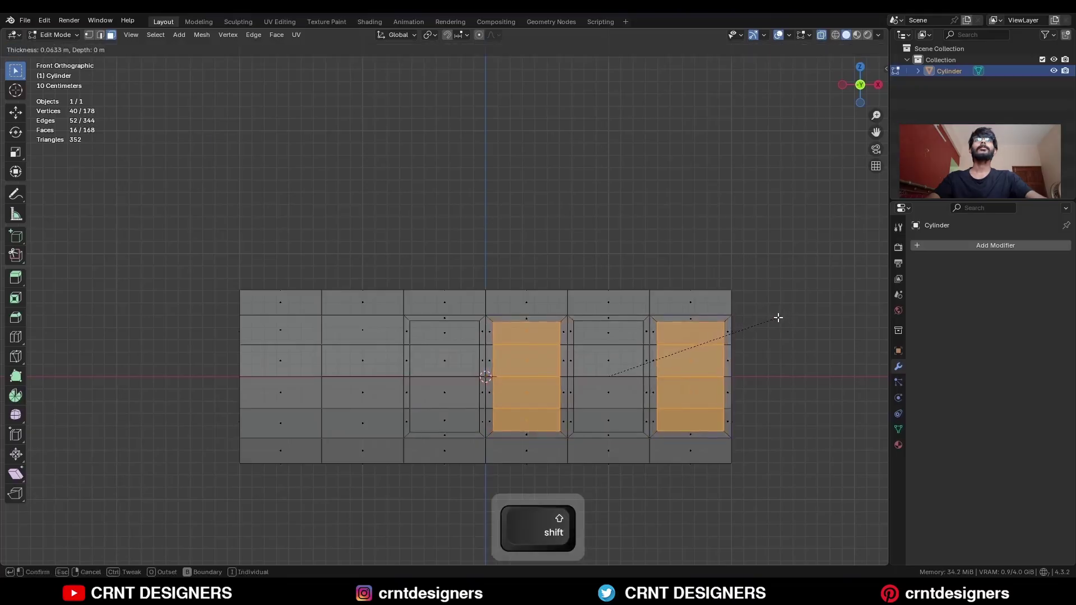
{"action": "left_click", "coordinate": [778, 318]}
Step: Select all four inset panels on both sides, dissolve their inner edges and delete the resulting faces
{"action": "left_click_drag", "start_coordinate": [619, 328], "coordinate": [585, 431], "text": "shift"}
{"action": "left_click_drag", "start_coordinate": [466, 327], "coordinate": [428, 425], "text": "shift"}
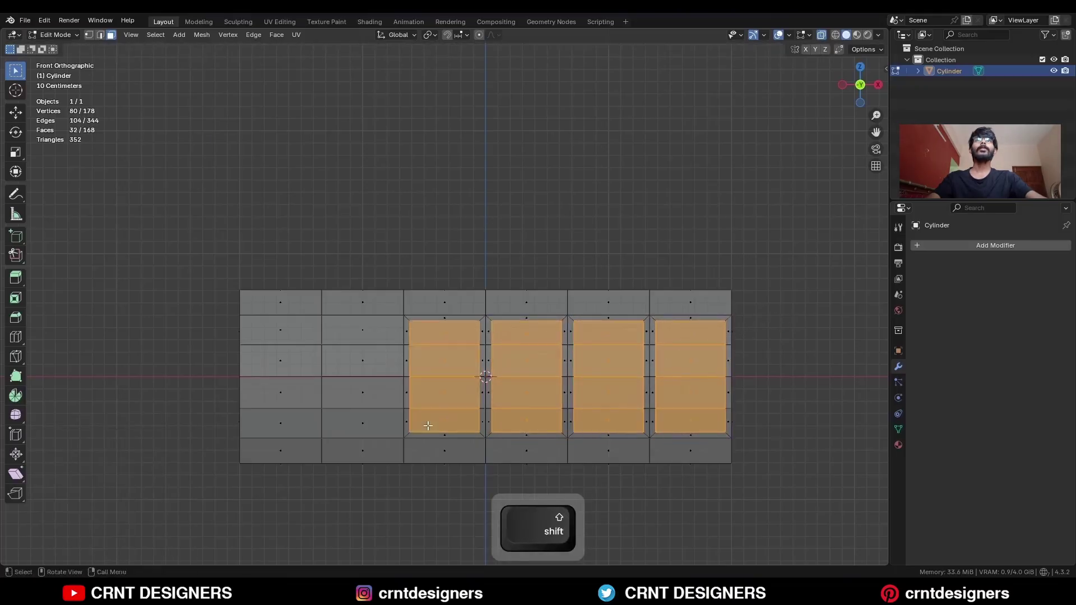
{"action": "key", "text": "alt+z"}
{"action": "middle_click_drag", "start_coordinate": [601, 301], "coordinate": [750, 253]}
{"action": "key", "text": "ctrl+x"}
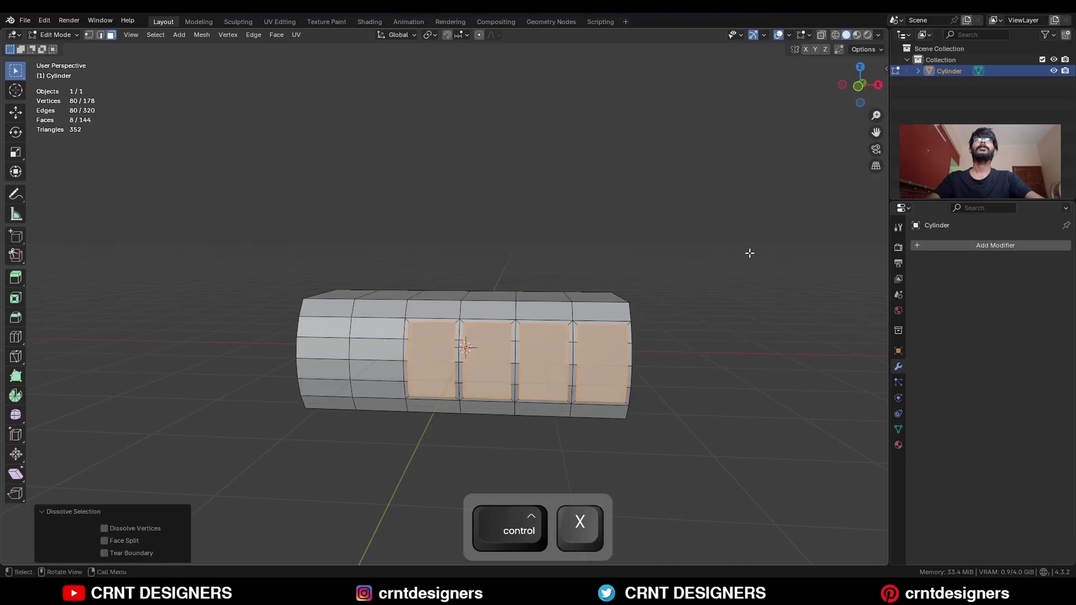
{"action": "key", "text": "x"}
{"action": "left_click", "coordinate": [749, 253]}
Step: Bridge the front and back edge loops of the opening in the third segment
{"action": "scroll", "coordinate": [492, 361], "scroll_direction": "up", "scroll_amount": 4}
{"action": "key", "text": "2"}
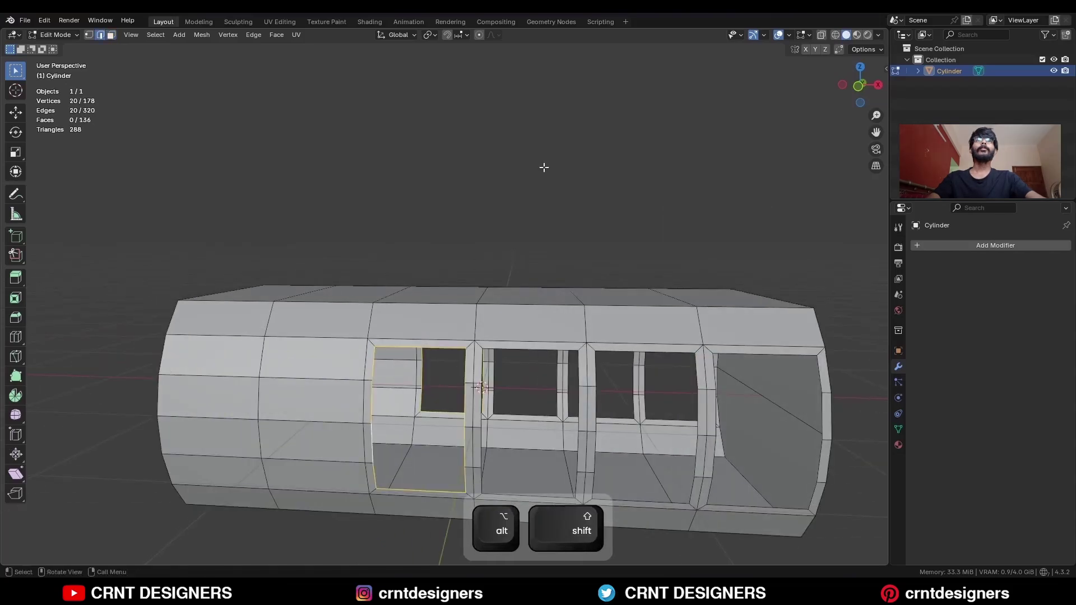
{"action": "key", "text": "ctrl+e"}
{"action": "left_click", "coordinate": [531, 221]}
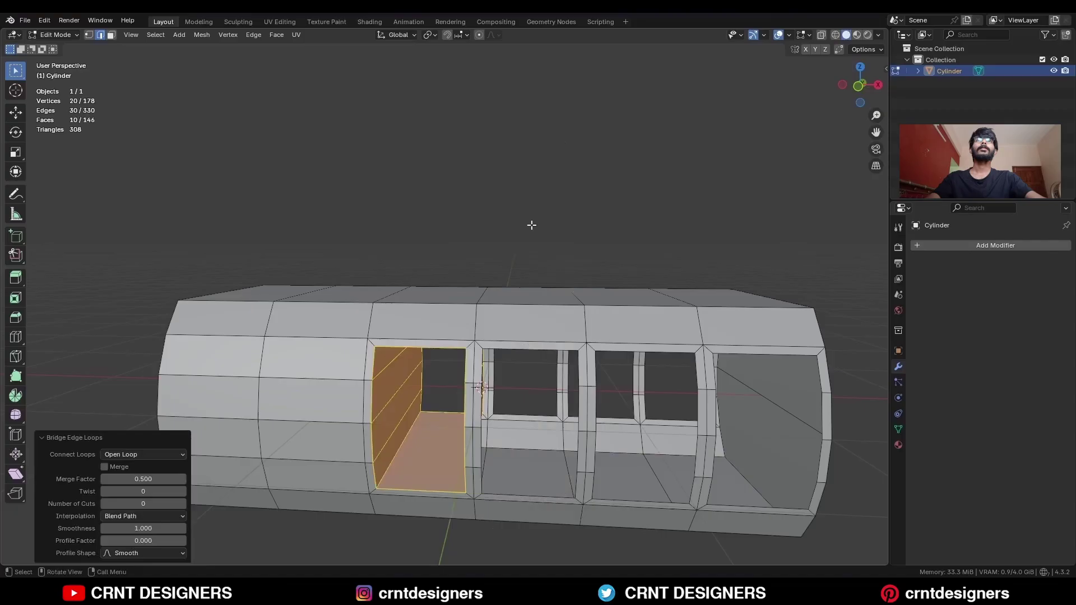
Step: Bridge the front and back edge loops of the three remaining openings the same way
{"action": "left_click", "coordinate": [503, 380], "text": "alt"}
{"action": "left_click", "coordinate": [571, 391], "text": "alt+shift"}
{"action": "key", "text": "shift+r"}
{"action": "middle_click_drag", "start_coordinate": [566, 387], "coordinate": [508, 318], "text": "shift"}
{"action": "left_click", "coordinate": [583, 342], "text": "alt"}
{"action": "left_click", "coordinate": [619, 345], "text": "alt+shift"}
{"action": "key", "text": "shift+r"}
{"action": "left_click", "coordinate": [675, 344], "text": "alt"}
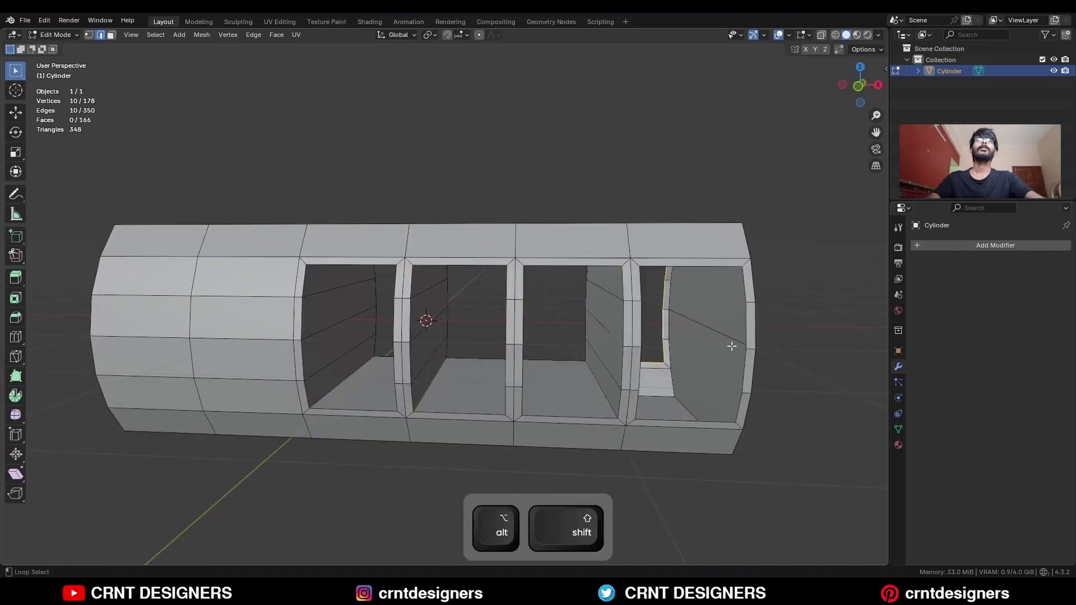
{"action": "left_click", "coordinate": [743, 346], "text": "alt+shift"}
{"action": "key", "text": "shift+r"}
Step: Extrude both end cap faces next to the last opening outward by about 0.1 m, and return to Object Mode with nothing selected
{"action": "middle_click_drag", "start_coordinate": [757, 230], "coordinate": [628, 241], "text": "shift"}
{"action": "key", "text": "3"}
{"action": "left_click_drag", "start_coordinate": [482, 303], "coordinate": [504, 383]}
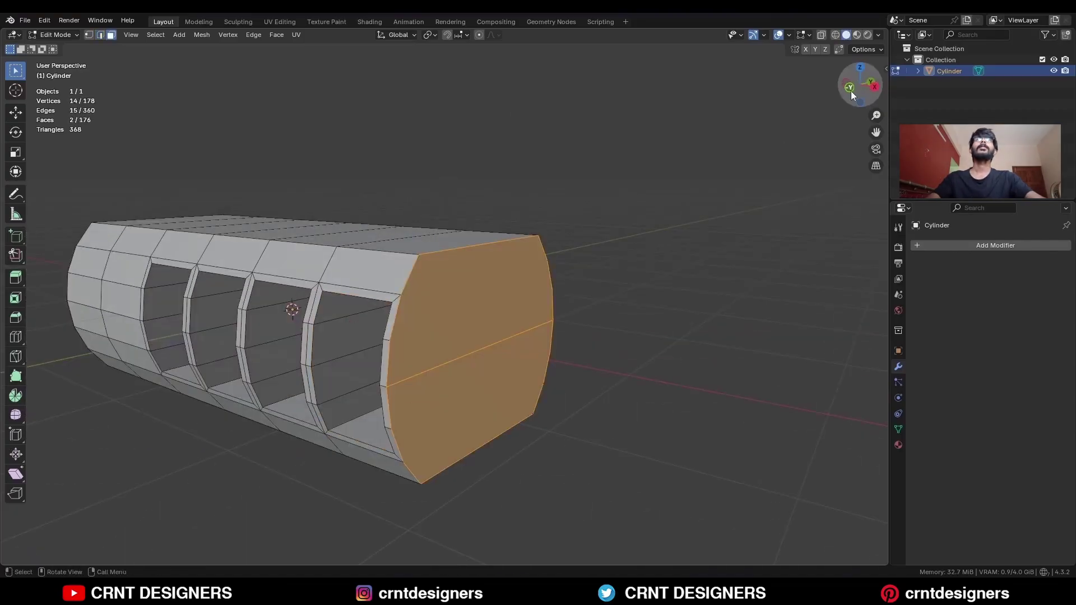
{"action": "left_click", "coordinate": [850, 89]}
{"action": "key", "text": "e"}
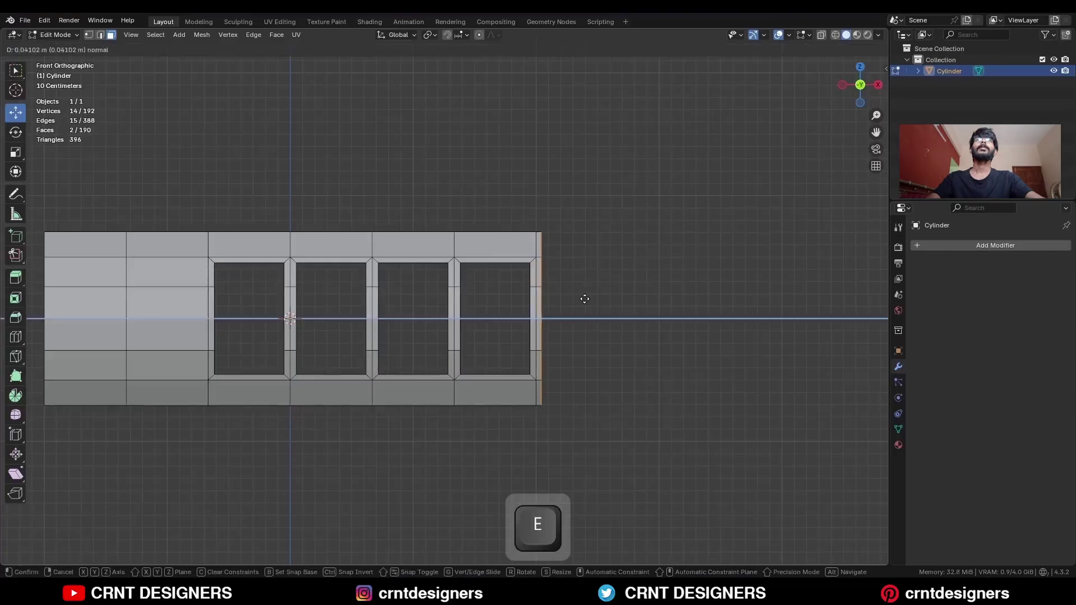
{"action": "left_click", "coordinate": [594, 300], "text": "ctrl"}
{"action": "left_click", "coordinate": [593, 226]}
{"action": "key", "text": "Tab"}
{"action": "left_click", "coordinate": [505, 185]}
{"action": "scroll", "coordinate": [334, 140], "scroll_direction": "down", "scroll_amount": 1}
{"action": "middle_click_drag", "start_coordinate": [334, 140], "coordinate": [553, 130], "text": "shift"}
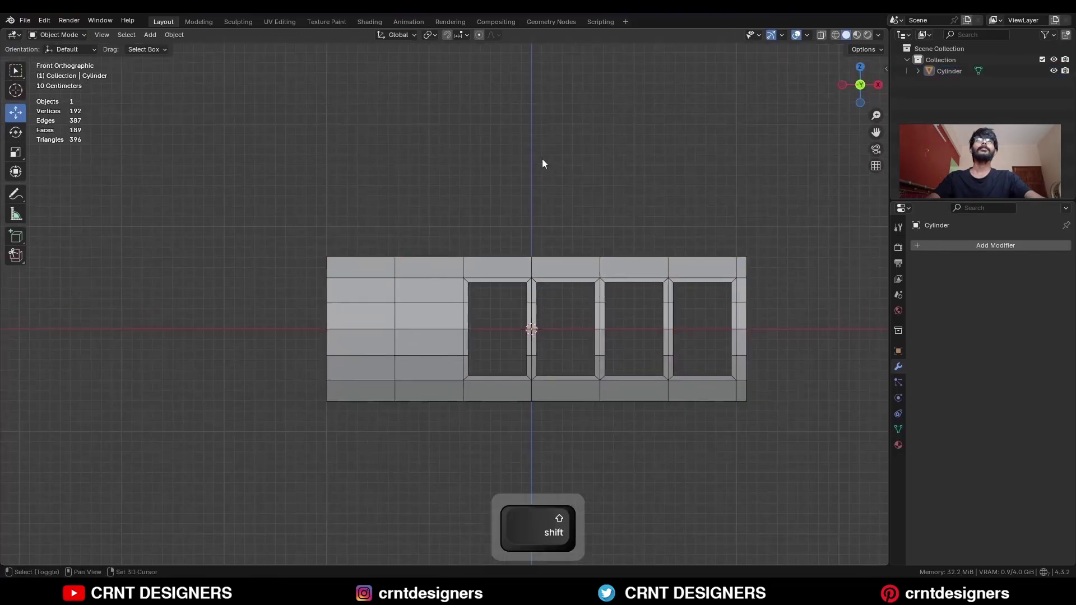
Step: Add a cube and raise it 1.4 m along Z, above the cylinder's centre
{"action": "key", "text": "shift+a"}
{"action": "mouse_move", "coordinate": [538, 156]}
{"action": "left_click", "coordinate": [600, 166]}
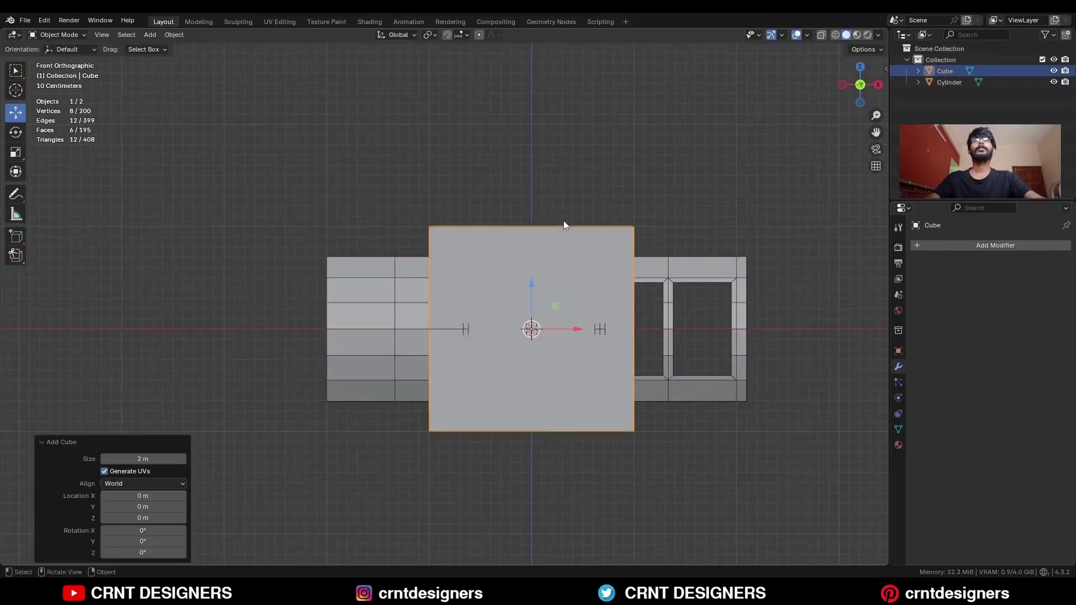
{"action": "key", "text": "g"}
{"action": "key", "text": "z"}
{"action": "left_click", "coordinate": [527, 147]}
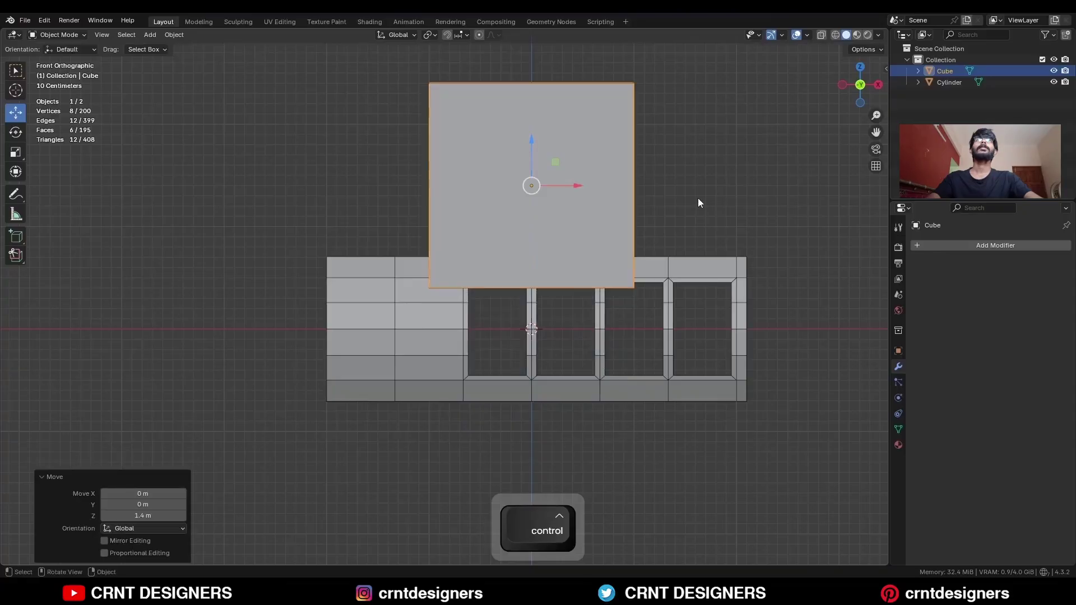
Step: Scale the cube by 1.8 along X and tilt it -15° so it slopes across the upper part of the cylinder's closed end
{"action": "key", "text": "s"}
{"action": "key", "text": "x"}
{"action": "left_click", "coordinate": [829, 203], "text": "ctrl"}
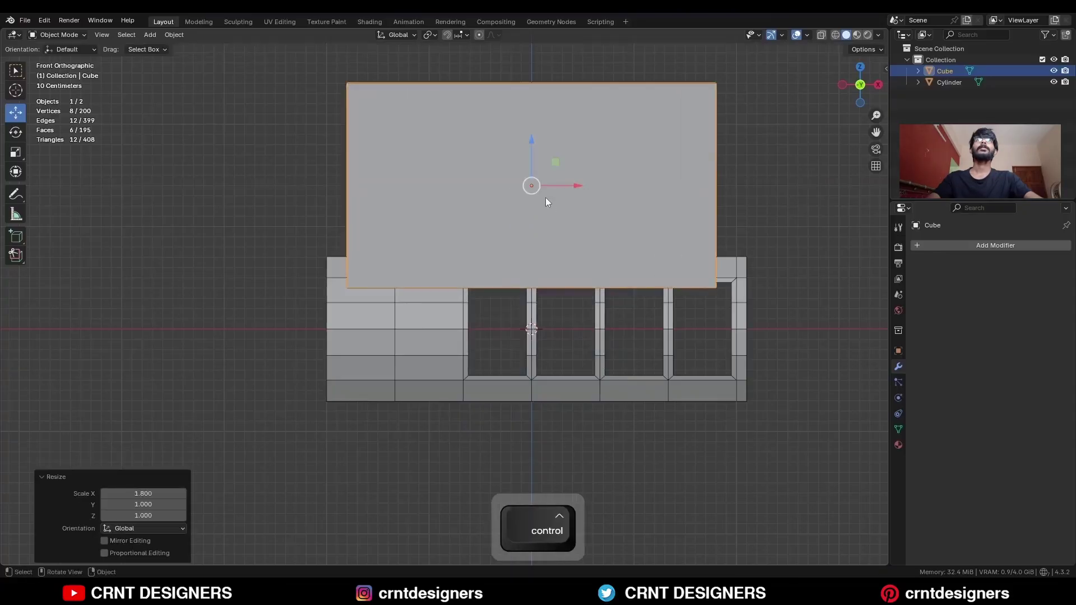
{"action": "key", "text": "r"}
{"action": "left_click", "coordinate": [751, 190], "text": "ctrl"}
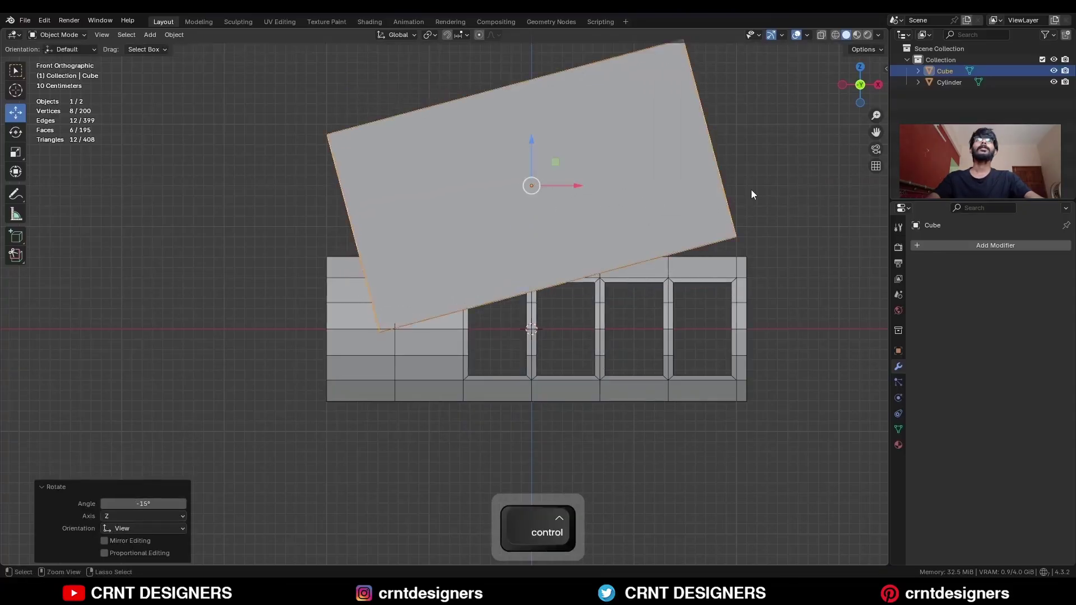
{"action": "left_click_drag", "start_coordinate": [541, 188], "coordinate": [348, 157]}
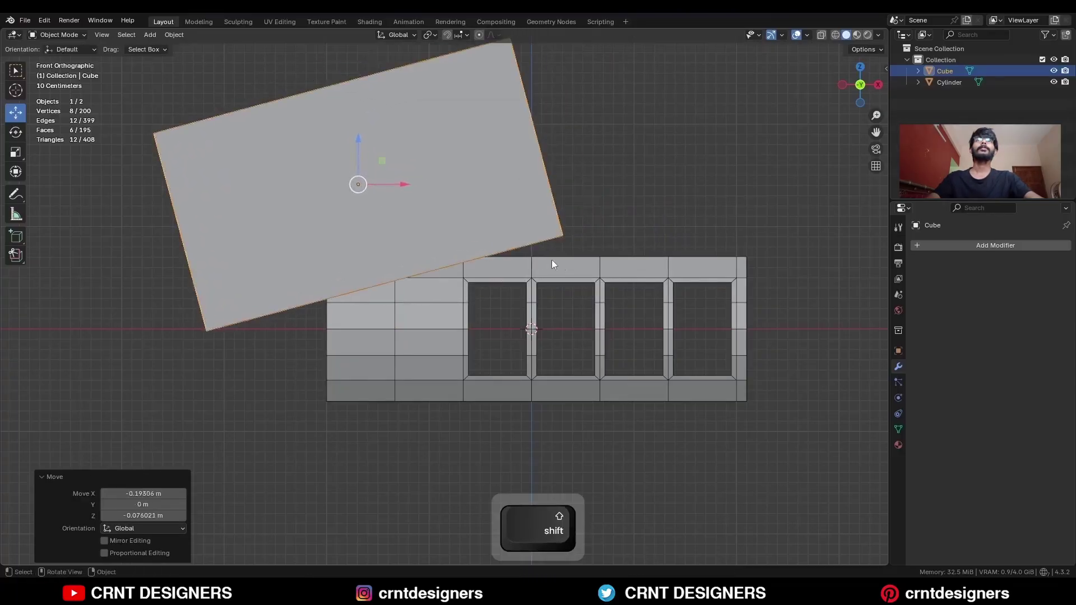
Step: Cut the cube out of the cylinder with a Boolean Difference
{"action": "left_click", "coordinate": [570, 270], "text": "shift"}
{"action": "key", "text": "shift+q"}
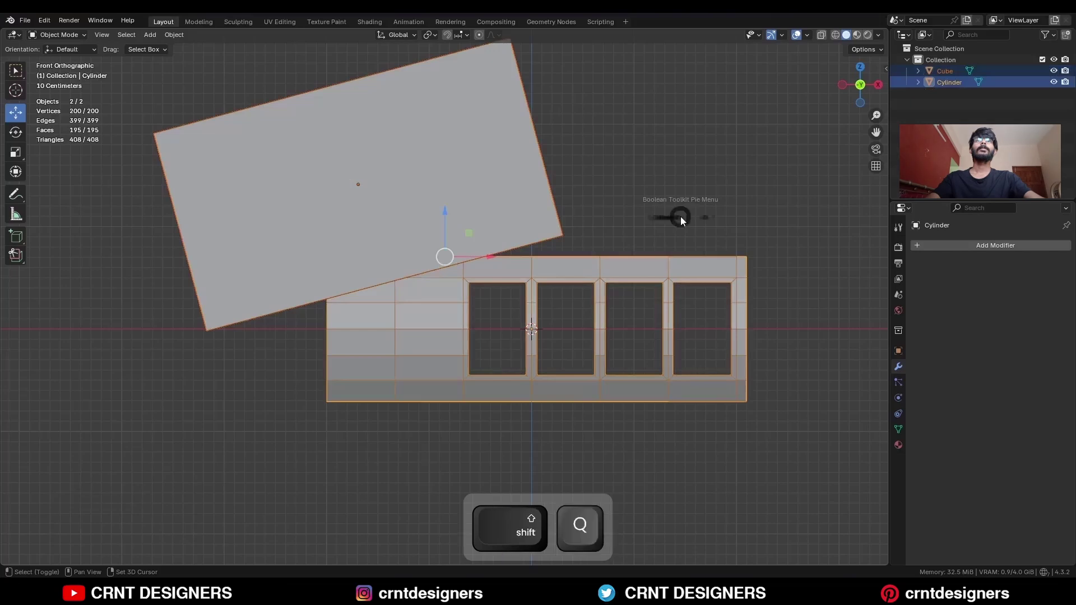
{"action": "left_click", "coordinate": [604, 218]}
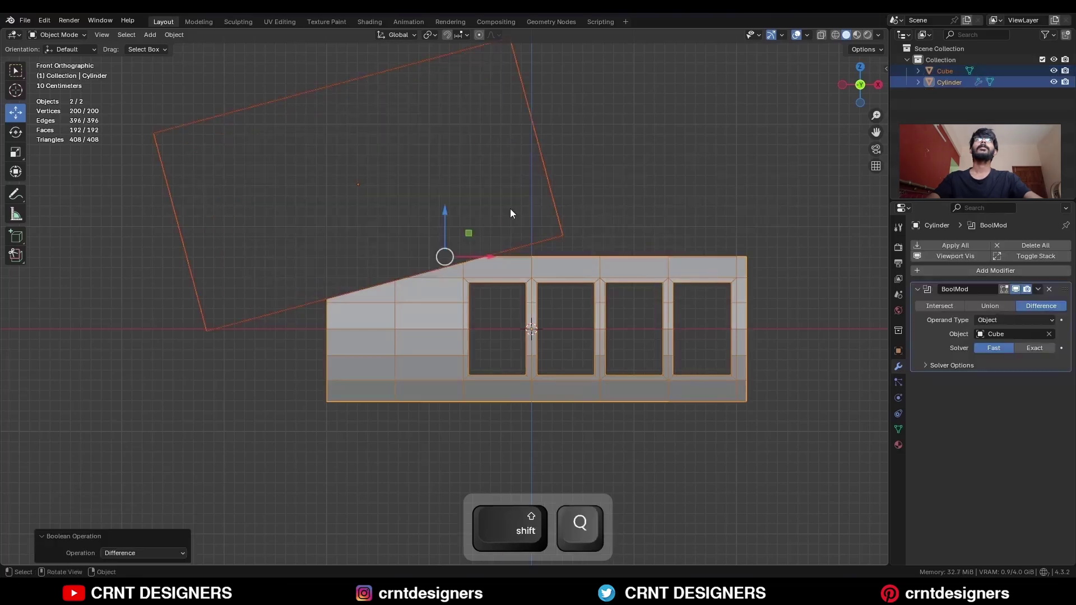
{"action": "middle_click_drag", "start_coordinate": [604, 219], "coordinate": [559, 258]}
{"action": "middle_click_drag", "start_coordinate": [559, 263], "coordinate": [532, 281]}
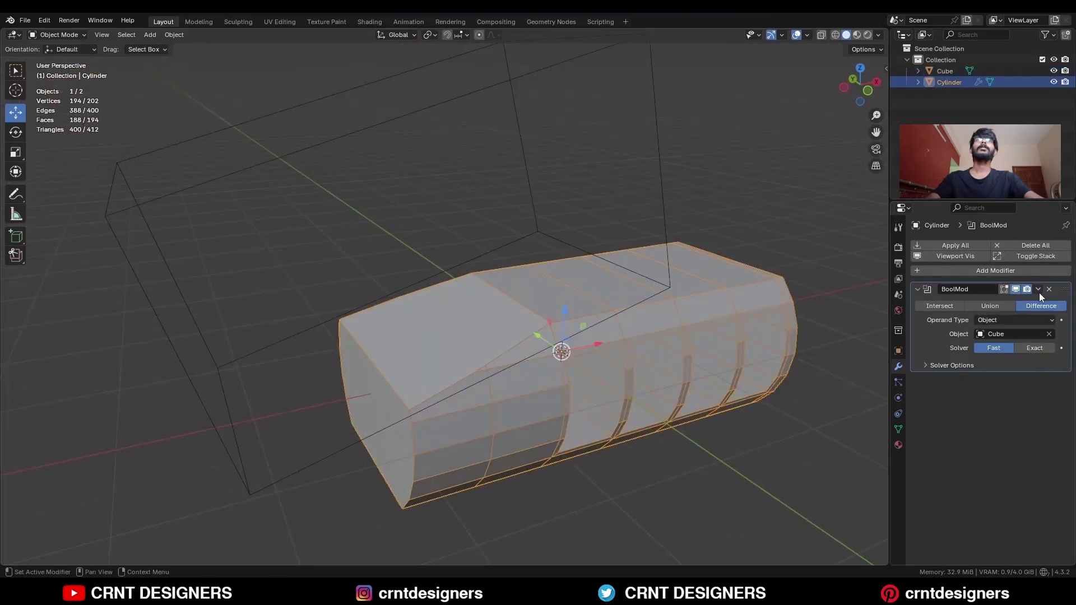
Step: Apply the Boolean modifier on the cylinder and delete the cutter cube
{"action": "left_click", "coordinate": [1039, 289]}
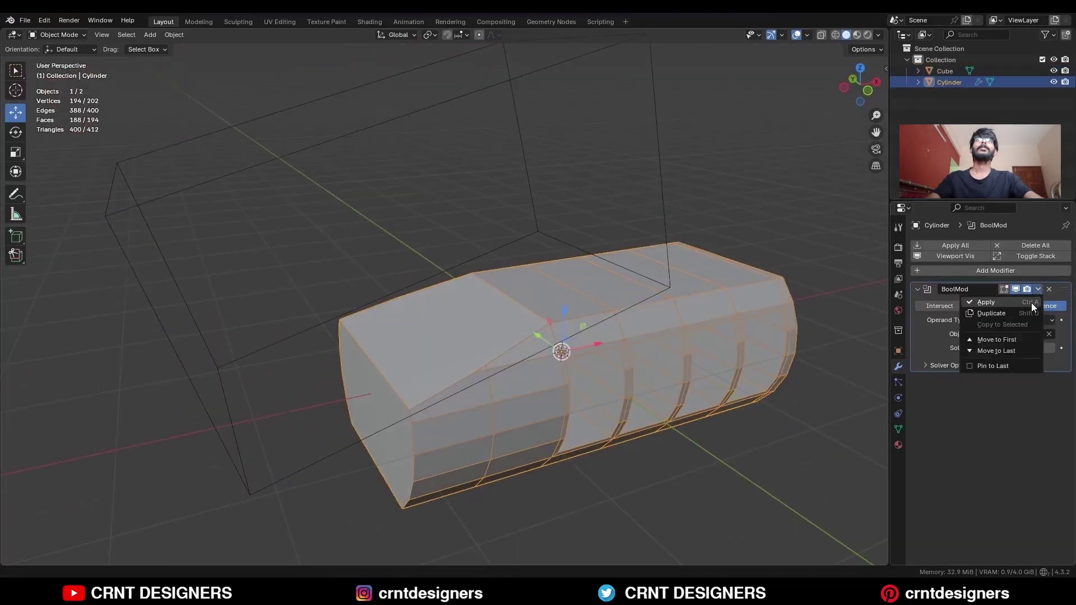
{"action": "left_click", "coordinate": [1031, 302]}
{"action": "left_click", "coordinate": [661, 164]}
{"action": "left_click", "coordinate": [661, 168]}
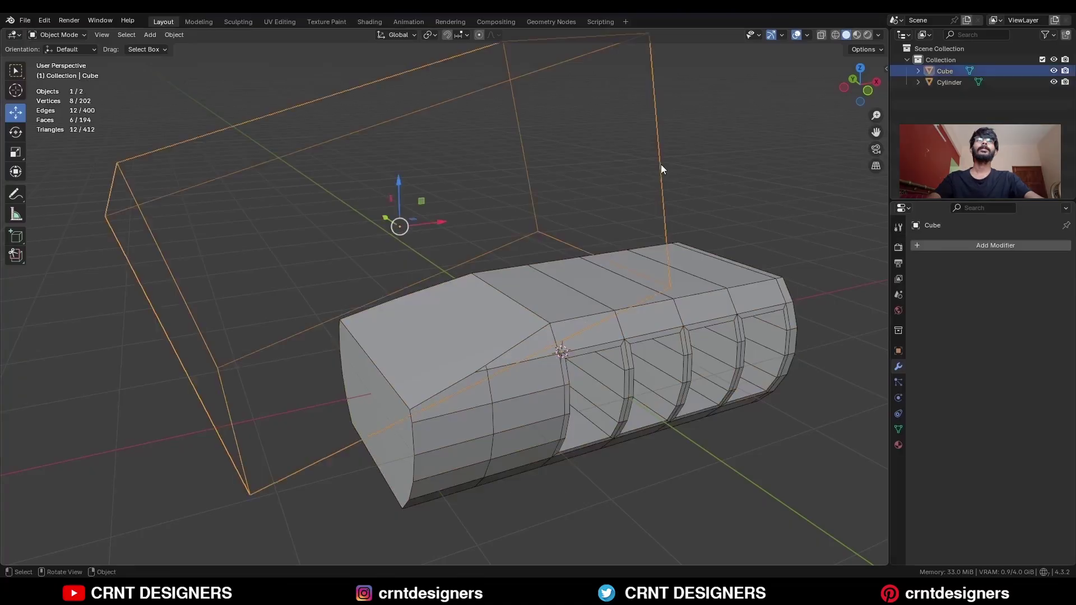
{"action": "key", "text": "x"}
Step: In Edit Mode, dissolve the edge loop across the middle of the closed section and the leftover edge beside the slope
{"action": "middle_click_drag", "start_coordinate": [452, 422], "coordinate": [444, 333], "text": "shift"}
{"action": "left_click", "coordinate": [444, 332]}
{"action": "key", "text": "Tab"}
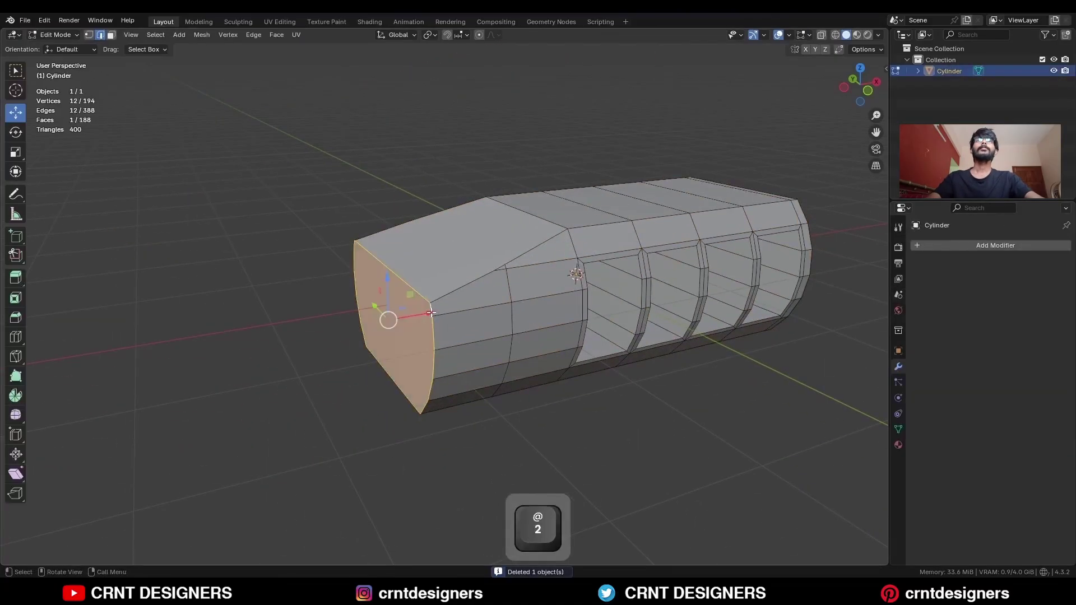
{"action": "left_click", "coordinate": [427, 307]}
{"action": "left_click", "coordinate": [428, 361], "text": "ctrl+shift"}
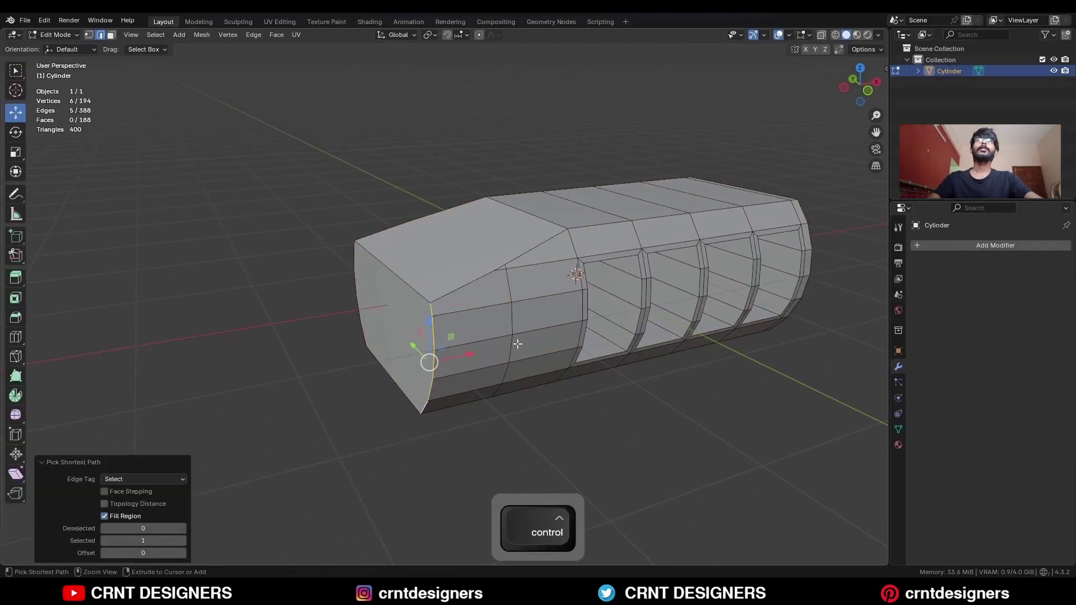
{"action": "middle_click_drag", "start_coordinate": [517, 344], "coordinate": [512, 384]}
{"action": "key", "text": "Escape"}
{"action": "left_click_drag", "start_coordinate": [538, 368], "coordinate": [476, 360]}
{"action": "middle_click_drag", "start_coordinate": [560, 365], "coordinate": [396, 380]}
{"action": "left_click", "coordinate": [522, 325], "text": "alt"}
{"action": "key", "text": "ctrl+x"}
{"action": "left_click", "coordinate": [479, 302]}
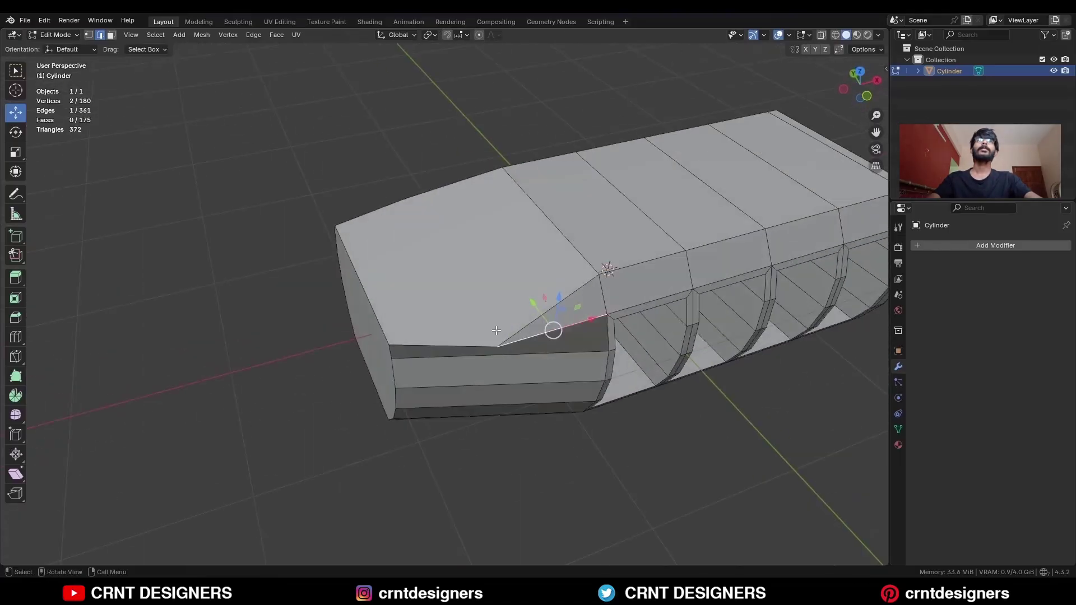
{"action": "key", "text": "ctrl+x"}
Step: Add a vertex to the end cap's uppermost side edge and connect it to the upper corner of the first opening
{"action": "key", "text": "ctrl+r"}
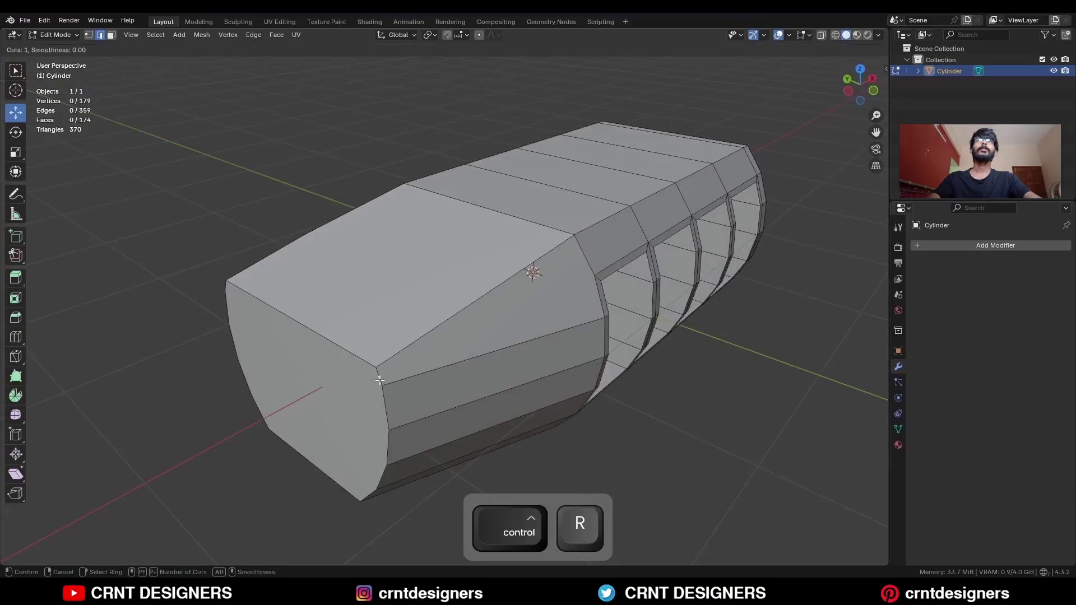
{"action": "left_click", "coordinate": [380, 380]}
{"action": "key", "text": "1"}
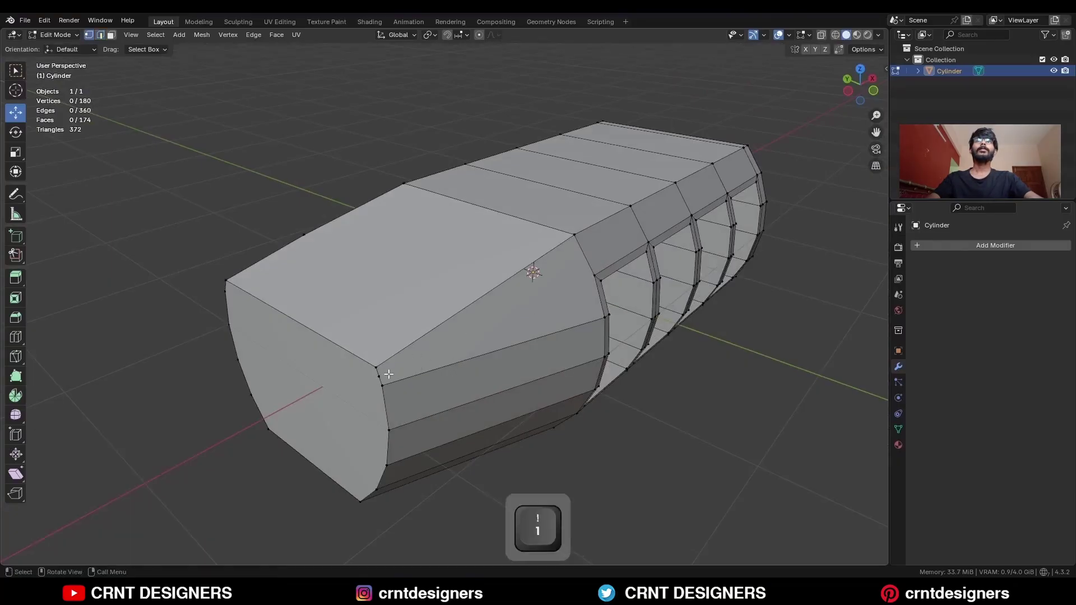
{"action": "left_click", "coordinate": [380, 376]}
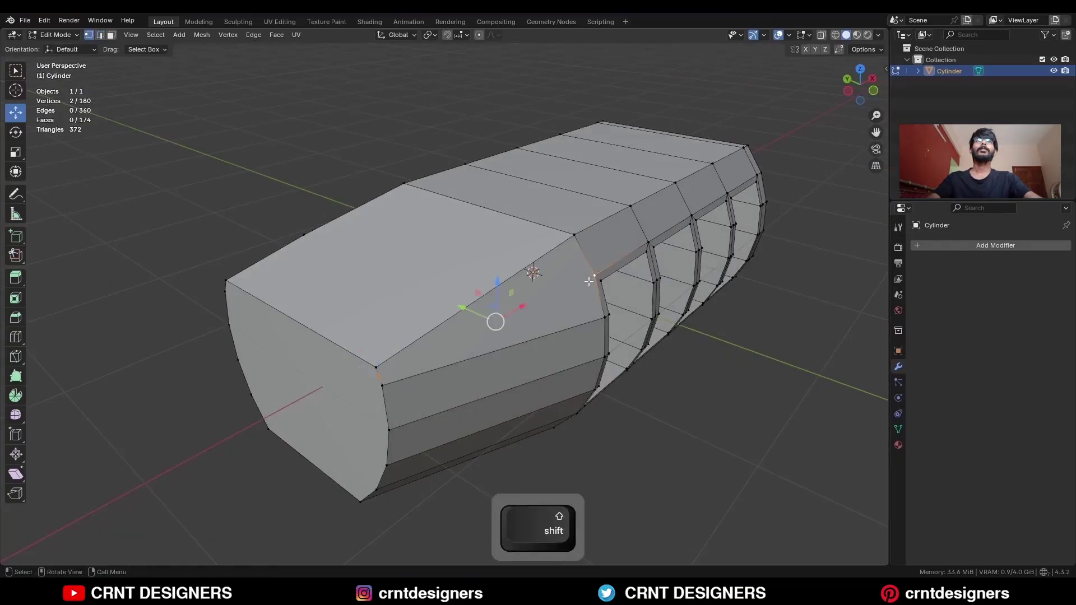
{"action": "key", "text": "j"}
Step: Slide the side vertices of the closed end cap along their edges to space them more evenly
{"action": "middle_click_drag", "start_coordinate": [524, 368], "coordinate": [555, 271], "text": "shift"}
{"action": "left_click", "coordinate": [414, 277]}
{"action": "left_click", "coordinate": [873, 90]}
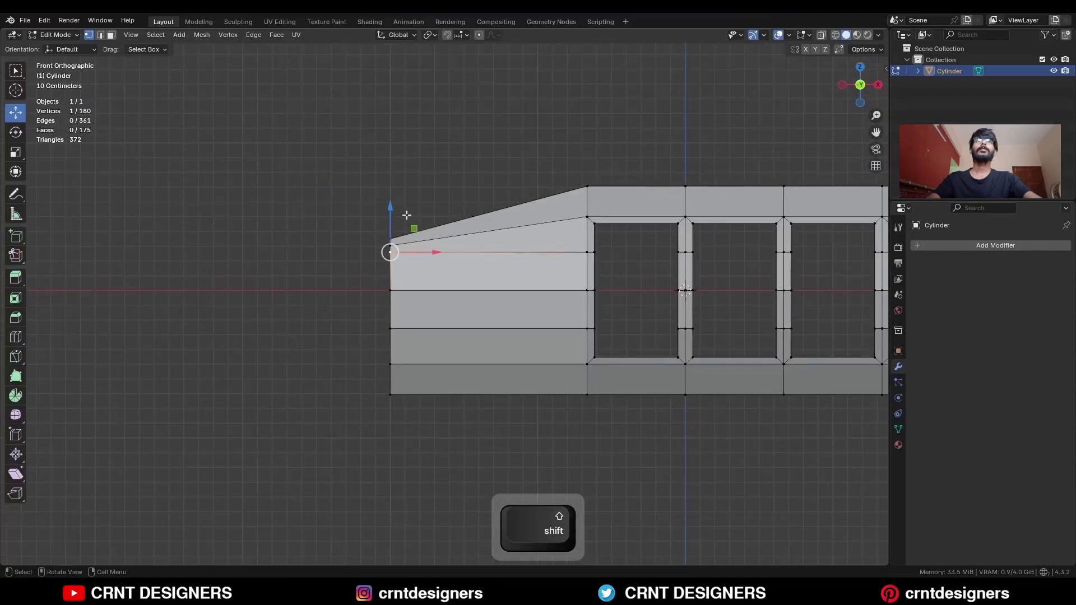
{"action": "key", "text": "g"}
{"action": "key", "text": "g"}
{"action": "left_click", "coordinate": [405, 227]}
{"action": "left_click", "coordinate": [391, 246]}
{"action": "key", "text": "g"}
{"action": "key", "text": "g"}
{"action": "left_click", "coordinate": [394, 255]}
{"action": "middle_click_drag", "start_coordinate": [395, 263], "coordinate": [549, 293]}
{"action": "key", "text": "g"}
{"action": "key", "text": "g"}
{"action": "left_click", "coordinate": [482, 293]}
Step: Symmetrize the whole mesh so that its upper half is mirrored onto the lower half
{"action": "key", "text": "a"}
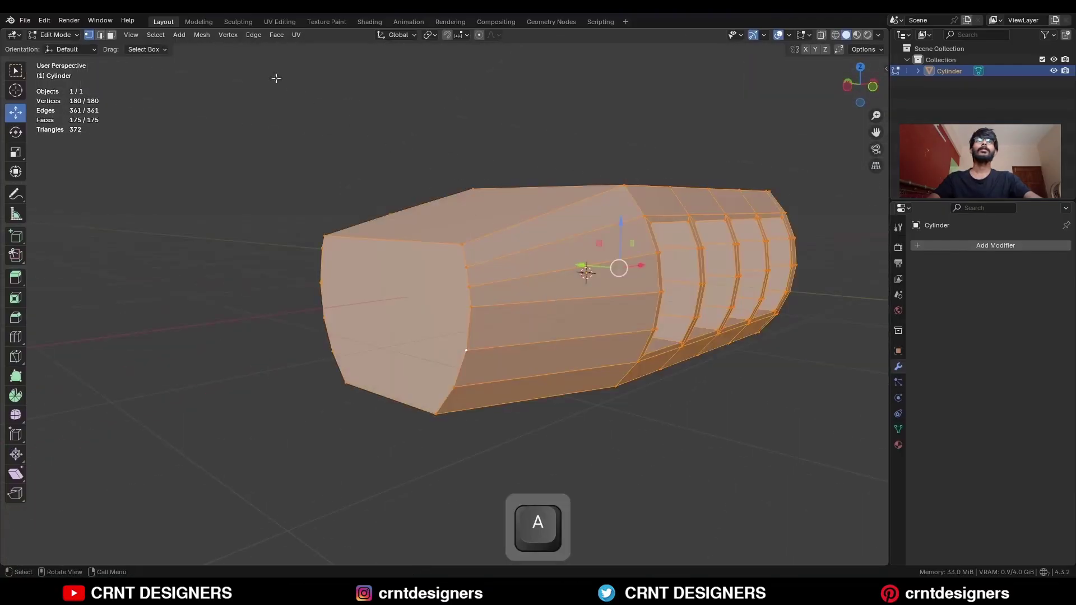
{"action": "left_click", "coordinate": [202, 34]}
{"action": "left_click", "coordinate": [229, 200]}
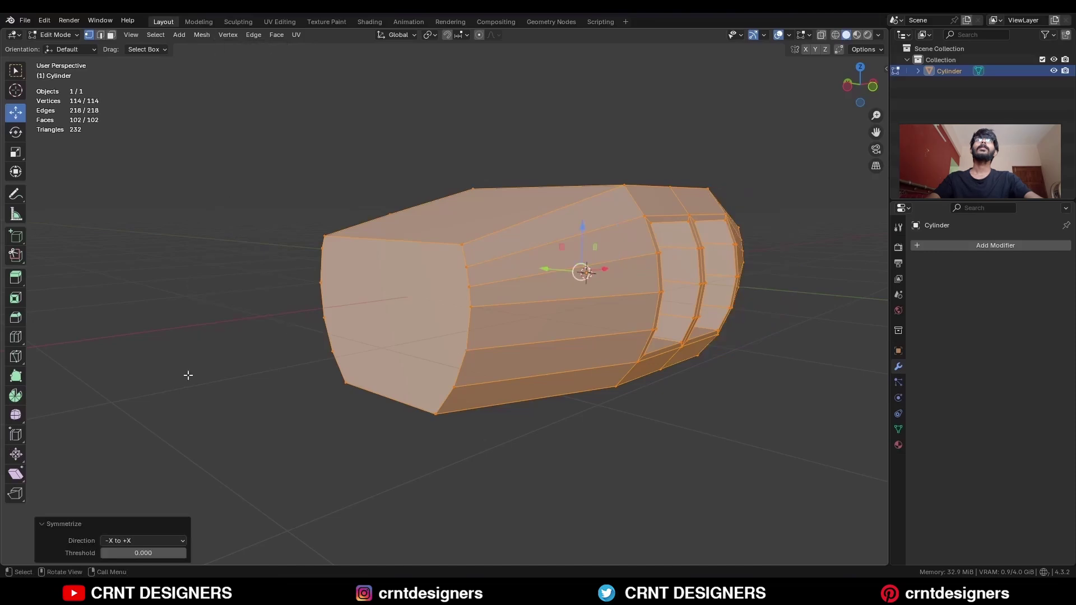
{"action": "left_click", "coordinate": [123, 541]}
{"action": "left_click", "coordinate": [123, 528]}
{"action": "left_click", "coordinate": [150, 353]}
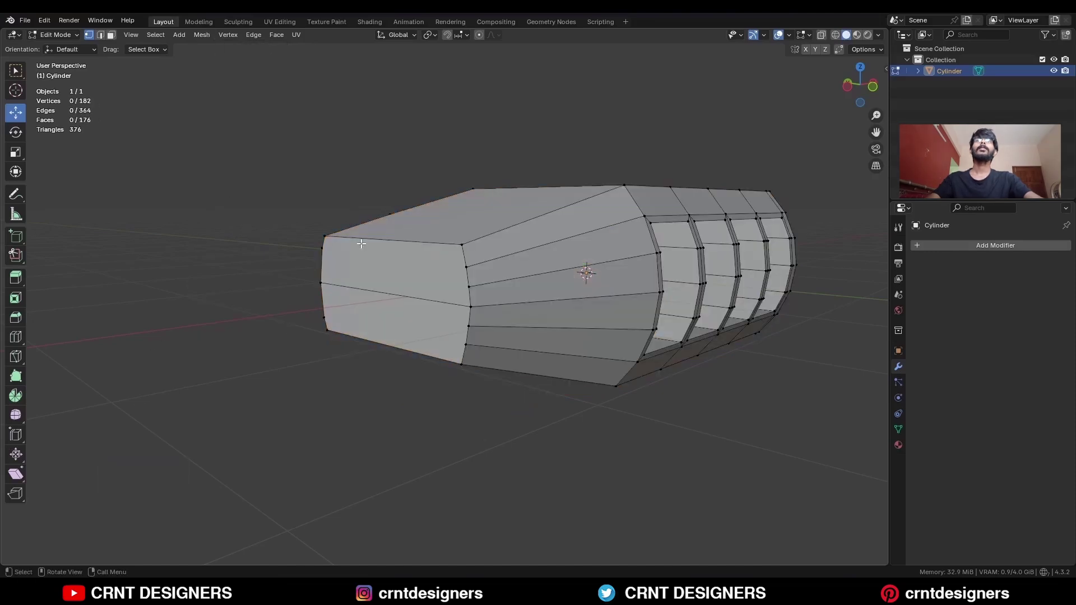
Step: Symmetrize the whole mesh in the -Y to +Y direction
{"action": "middle_click_drag", "start_coordinate": [360, 244], "coordinate": [408, 286]}
{"action": "key", "text": "a"}
{"action": "left_click", "coordinate": [202, 34]}
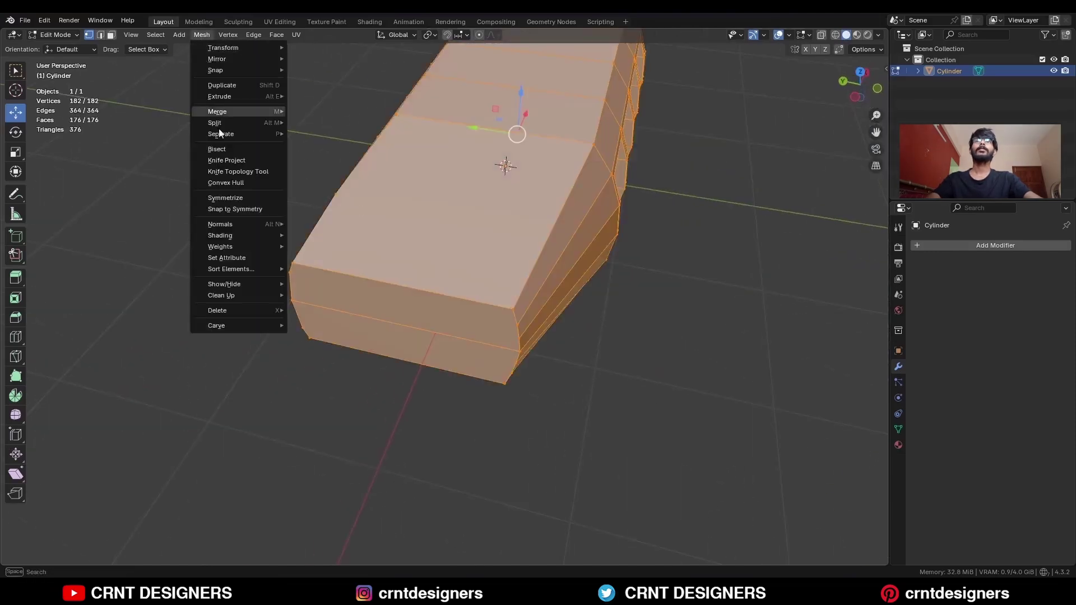
{"action": "left_click", "coordinate": [235, 198]}
{"action": "left_click", "coordinate": [128, 491]}
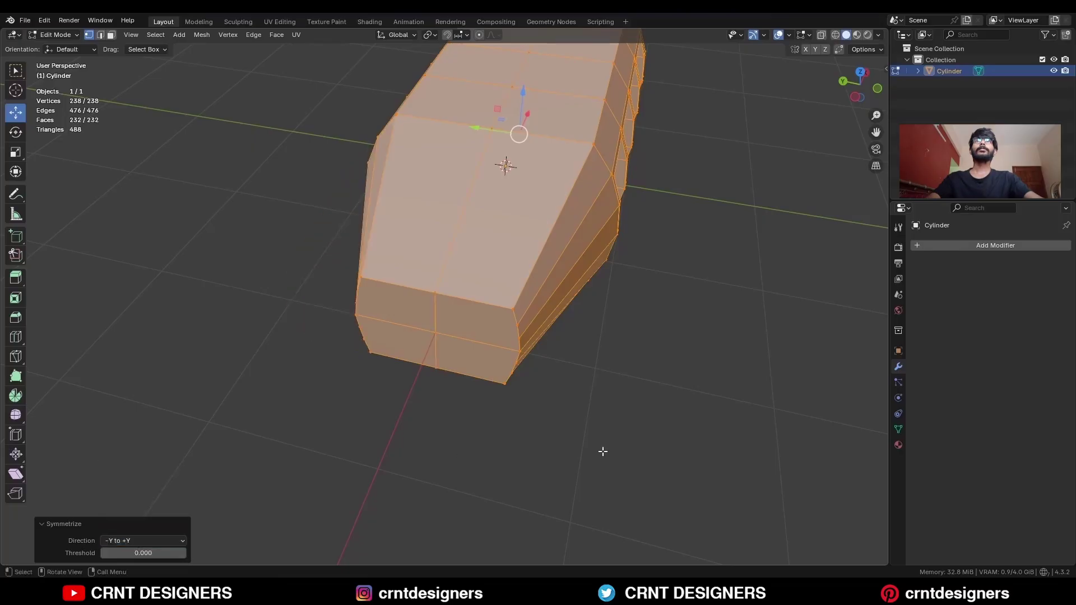
Step: Merge all vertices by distance with a merge distance of 0.0101 m, and clear the selection
{"action": "key", "text": "ctrl+z"}
{"action": "key", "text": "a"}
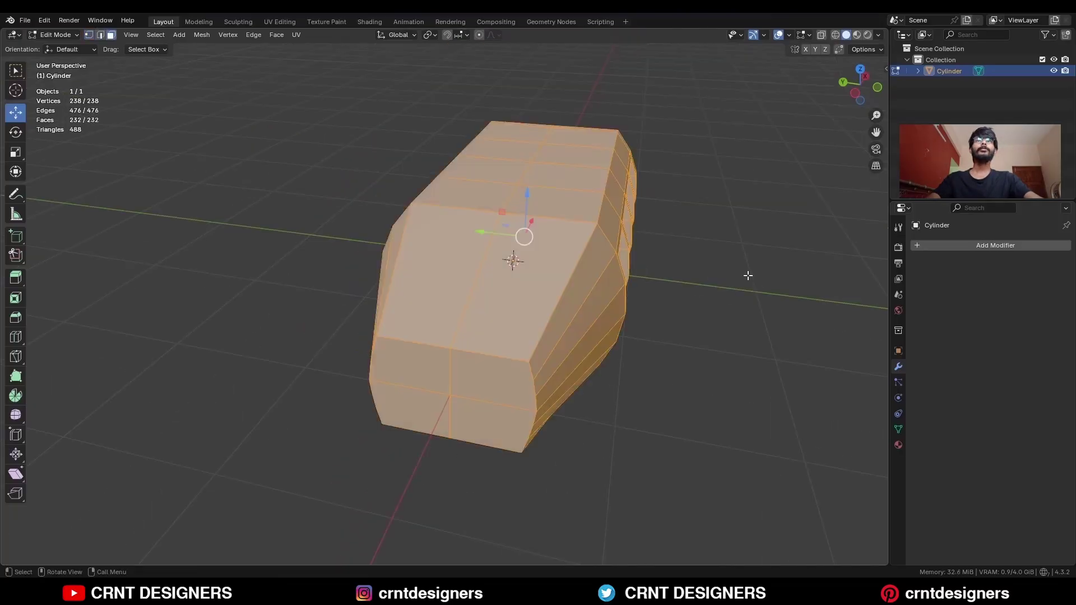
{"action": "key", "text": "m"}
{"action": "left_click", "coordinate": [748, 315]}
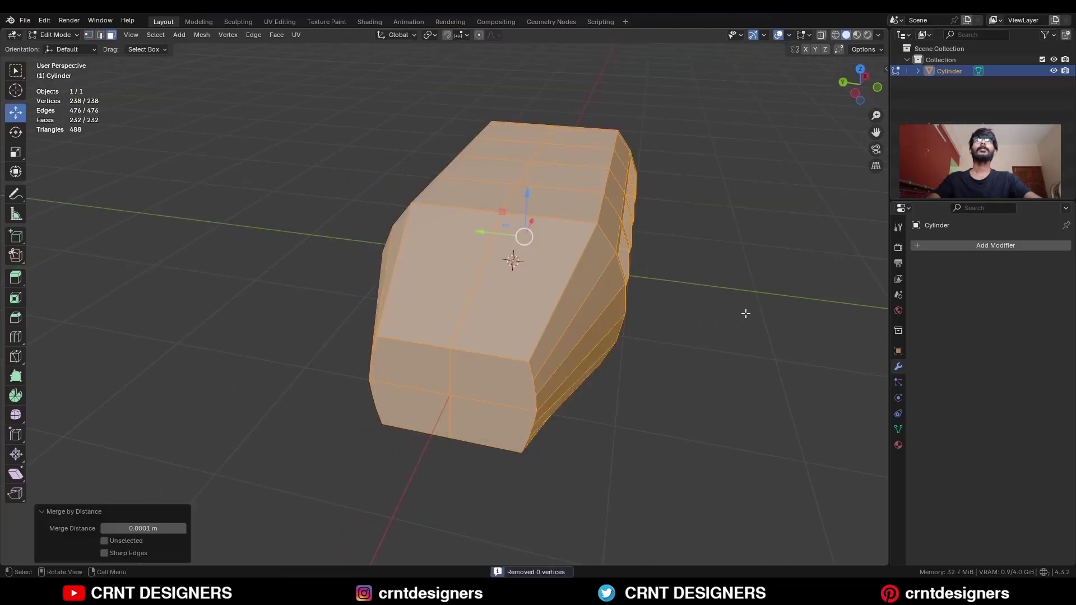
{"action": "left_click", "coordinate": [183, 529]}
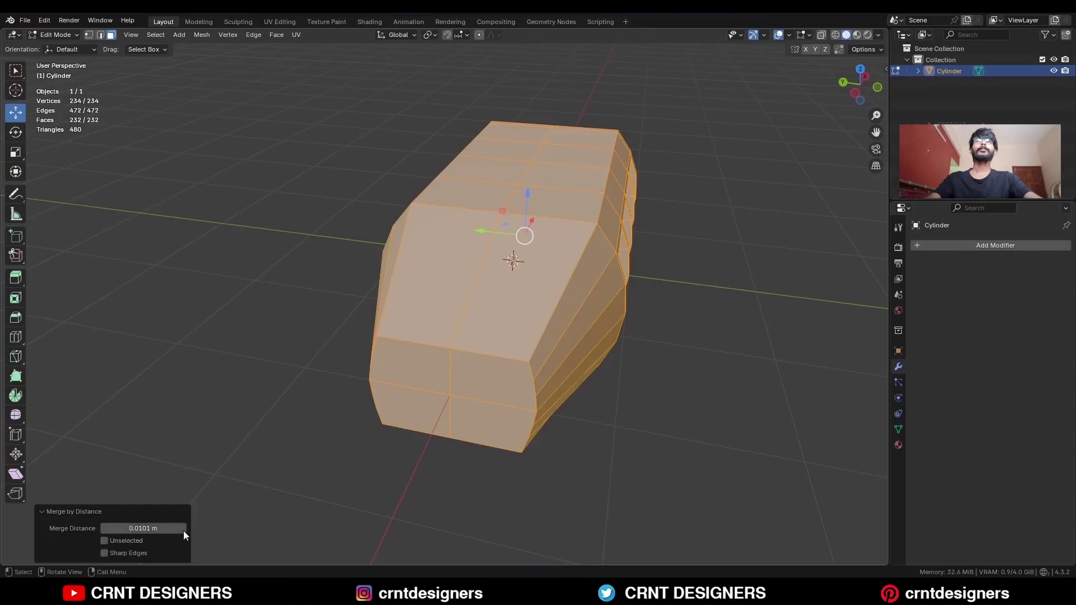
{"action": "left_click", "coordinate": [655, 401]}
Step: Add two centred lengthwise loop cuts to each half of the body's upper surface
{"action": "key", "text": "ctrl+r"}
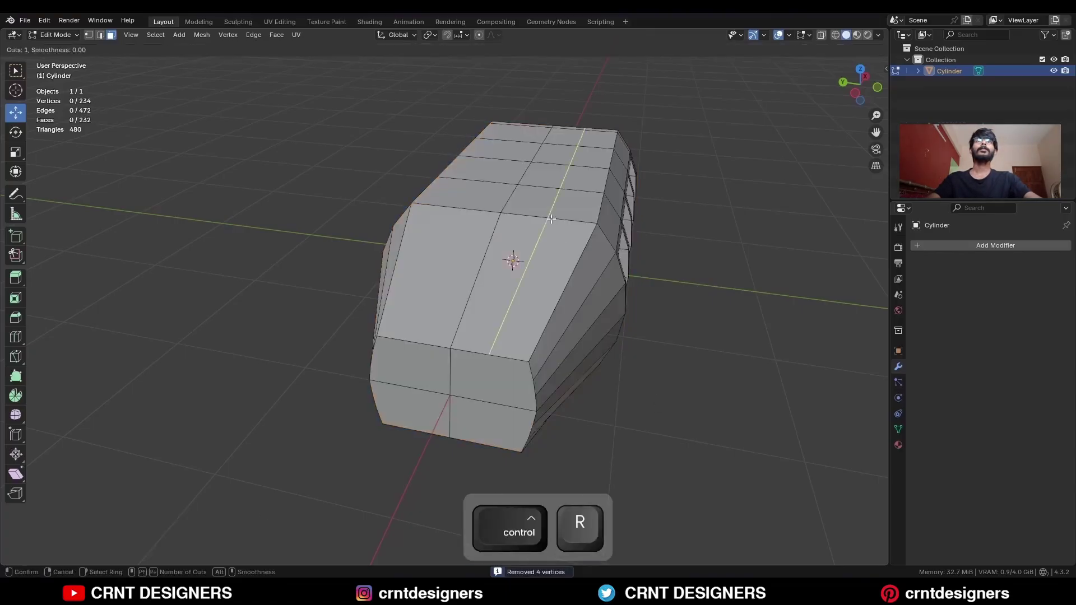
{"action": "scroll", "coordinate": [550, 218], "scroll_direction": "up", "scroll_amount": 1}
{"action": "left_click", "coordinate": [550, 218]}
{"action": "right_click", "coordinate": [550, 219]}
{"action": "key", "text": "ctrl+r"}
{"action": "scroll", "coordinate": [478, 204], "scroll_direction": "up", "scroll_amount": 1}
{"action": "left_click", "coordinate": [478, 204]}
{"action": "right_click", "coordinate": [478, 204]}
Step: Add two lengthwise loop cuts to each half of the body's underside
{"action": "middle_click_drag", "start_coordinate": [549, 393], "coordinate": [539, 258]}
{"action": "key", "text": "ctrl+r"}
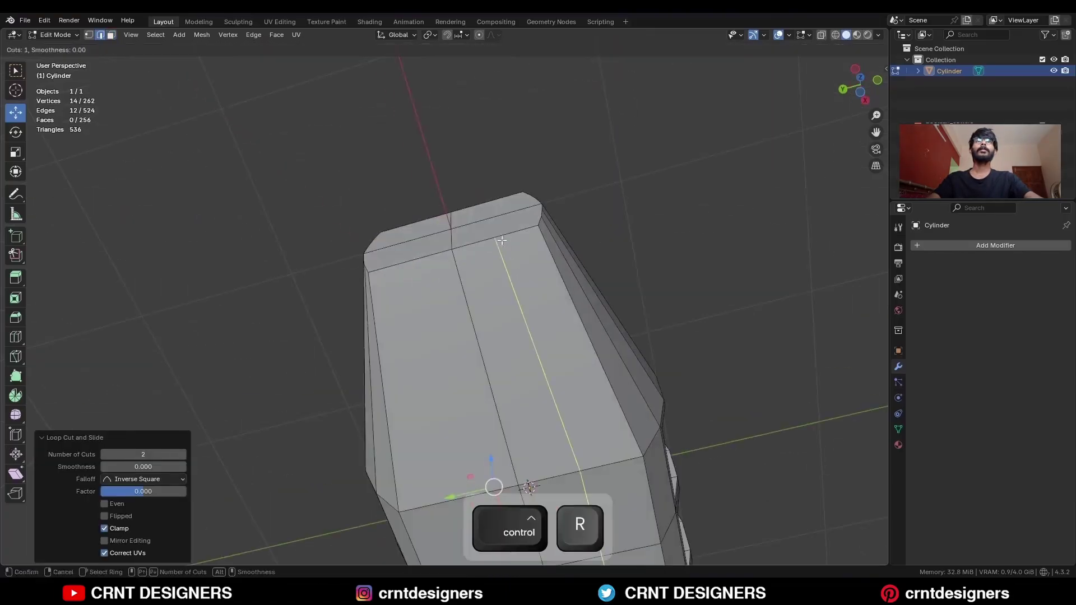
{"action": "scroll", "coordinate": [502, 238], "scroll_direction": "up", "scroll_amount": 1}
{"action": "left_click", "coordinate": [502, 238]}
{"action": "right_click", "coordinate": [502, 237]}
{"action": "key", "text": "ctrl+r"}
{"action": "scroll", "coordinate": [413, 257], "scroll_direction": "up", "scroll_amount": 1}
{"action": "left_click", "coordinate": [412, 257]}
{"action": "middle_click_drag", "start_coordinate": [578, 305], "coordinate": [541, 384]}
Step: Select the four faces of the tapered end cap and shape them into a circle with LoopTools
{"action": "key", "text": "3"}
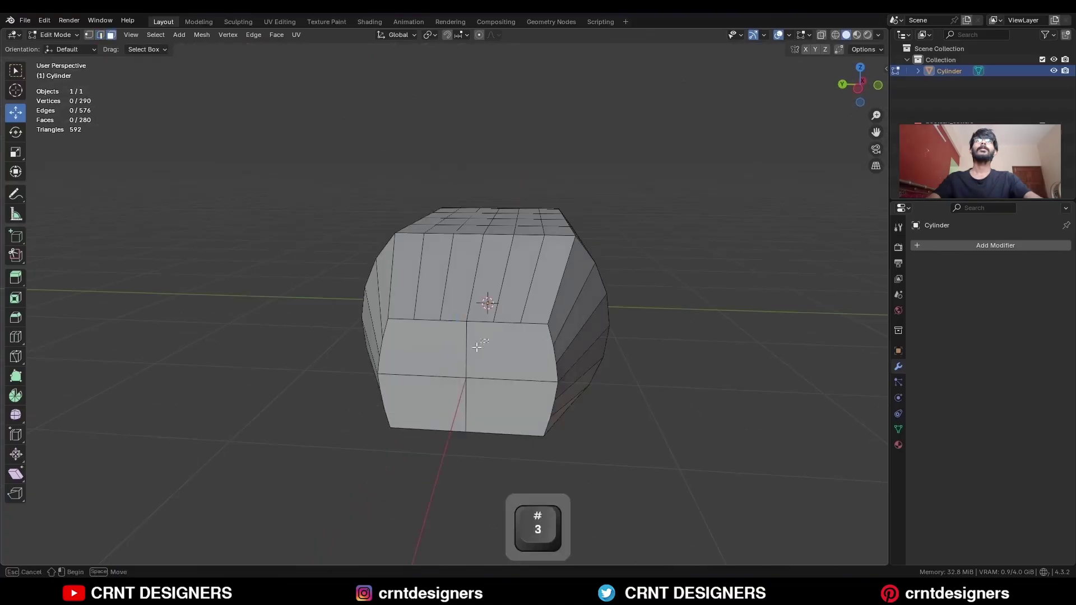
{"action": "left_click", "coordinate": [541, 384]}
{"action": "right_click", "coordinate": [709, 216]}
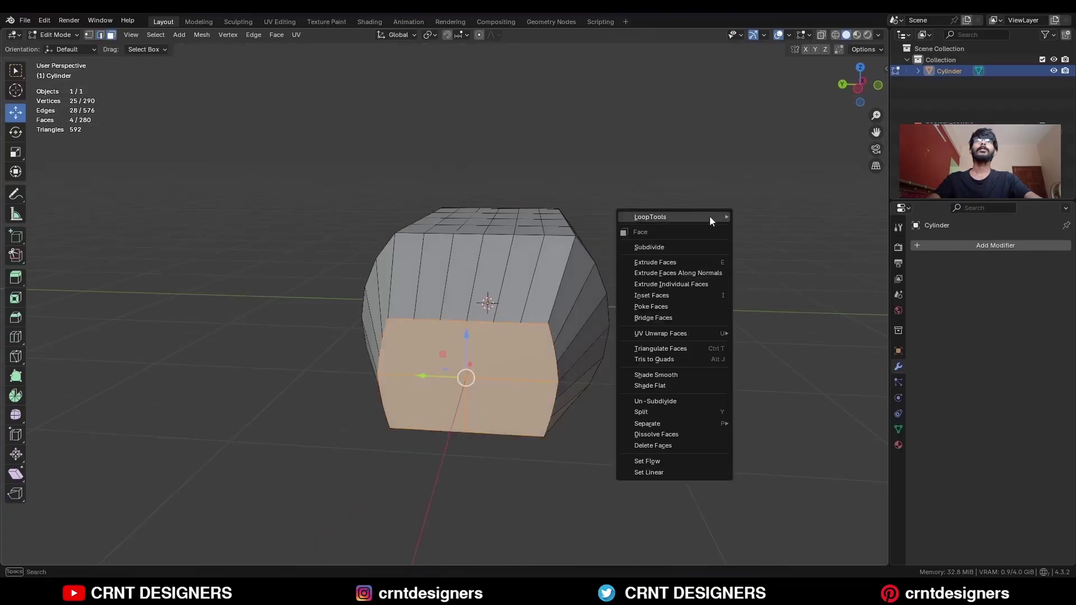
{"action": "mouse_move", "coordinate": [712, 216]}
{"action": "left_click", "coordinate": [755, 224]}
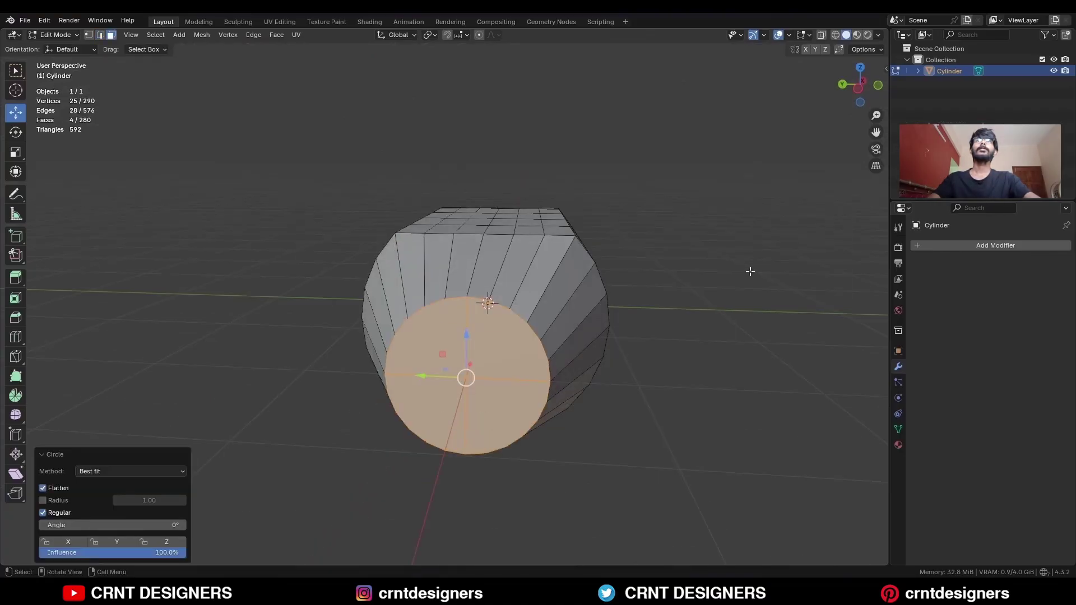
Step: Extrude the circular end faces 0.7 m outward in front view
{"action": "middle_click_drag", "start_coordinate": [749, 272], "coordinate": [565, 326]}
{"action": "scroll", "coordinate": [549, 319], "scroll_direction": "down", "scroll_amount": 4}
{"action": "scroll", "coordinate": [564, 326], "scroll_direction": "up", "scroll_amount": 1}
{"action": "key", "text": "e"}
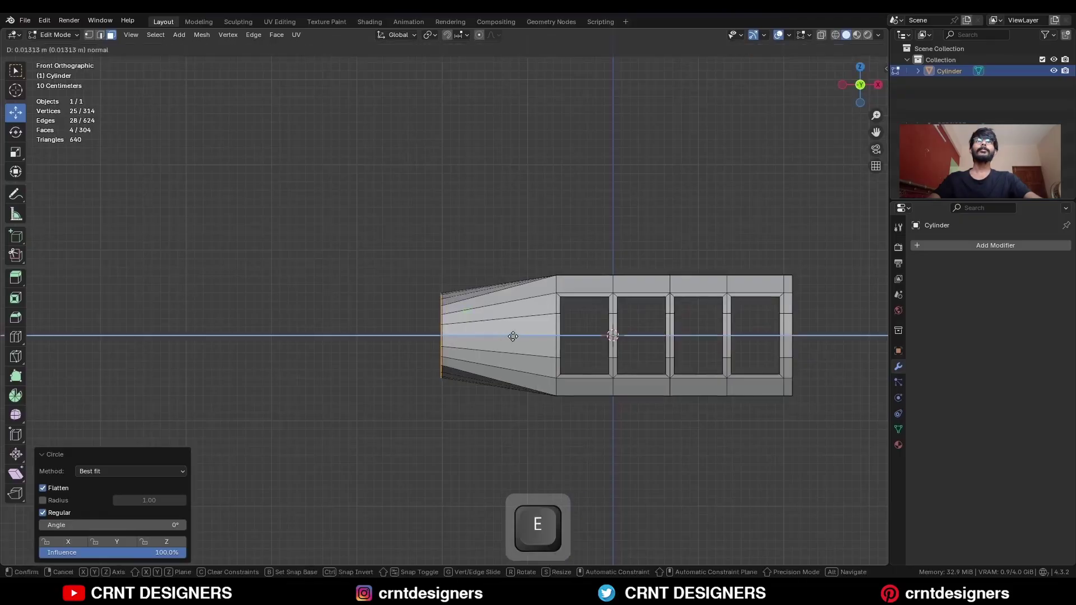
{"action": "left_click", "coordinate": [459, 341]}
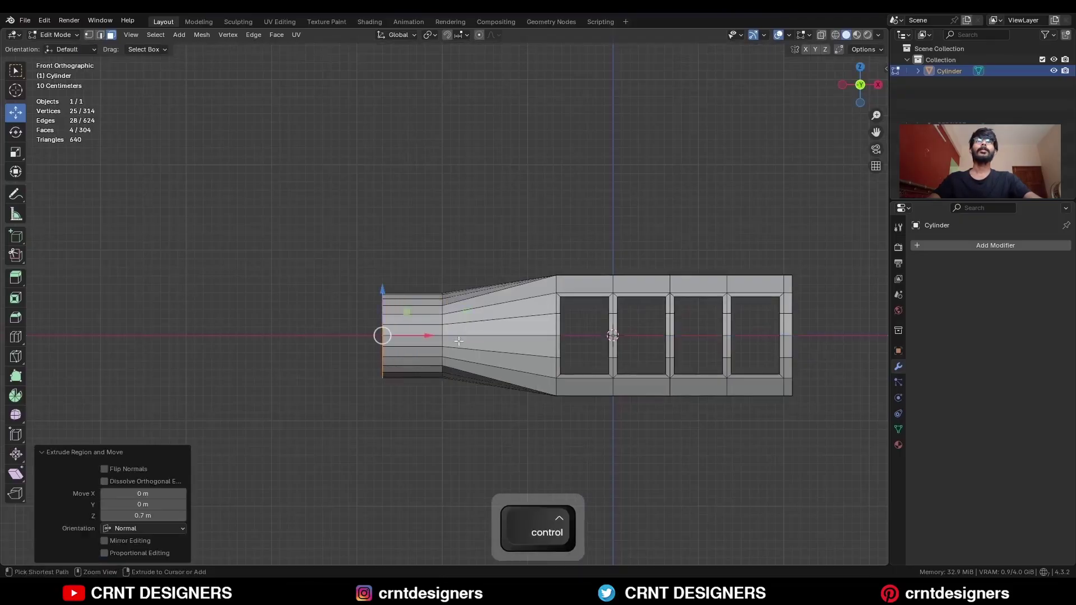
Step: Select the whole extruded round neck through the mesh and move it 0.7 m along X towards the body
{"action": "key", "text": "alt+z"}
{"action": "key", "text": "1"}
{"action": "left_click_drag", "start_coordinate": [466, 223], "coordinate": [377, 435]}
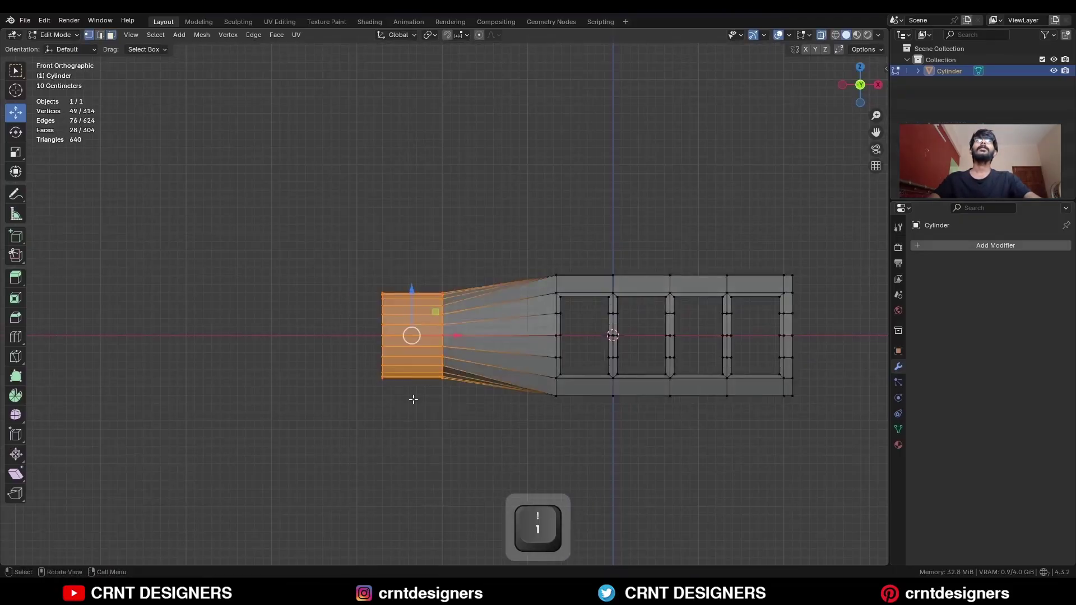
{"action": "left_click_drag", "start_coordinate": [455, 332], "coordinate": [517, 335]}
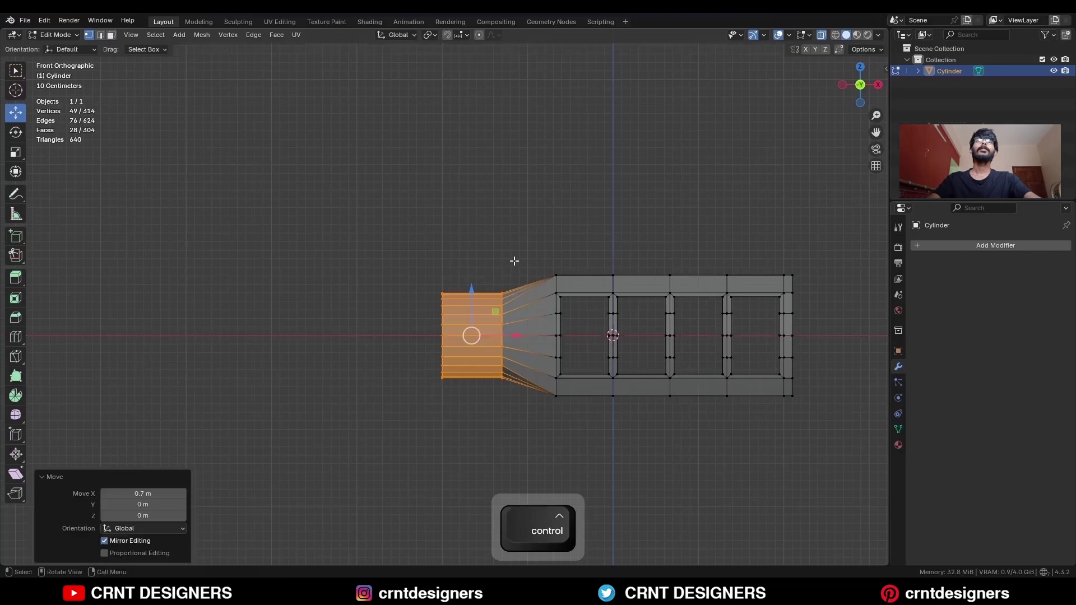
{"action": "left_click", "coordinate": [514, 259]}
{"action": "key", "text": "alt+z"}
{"action": "middle_click_drag", "start_coordinate": [513, 259], "coordinate": [566, 302]}
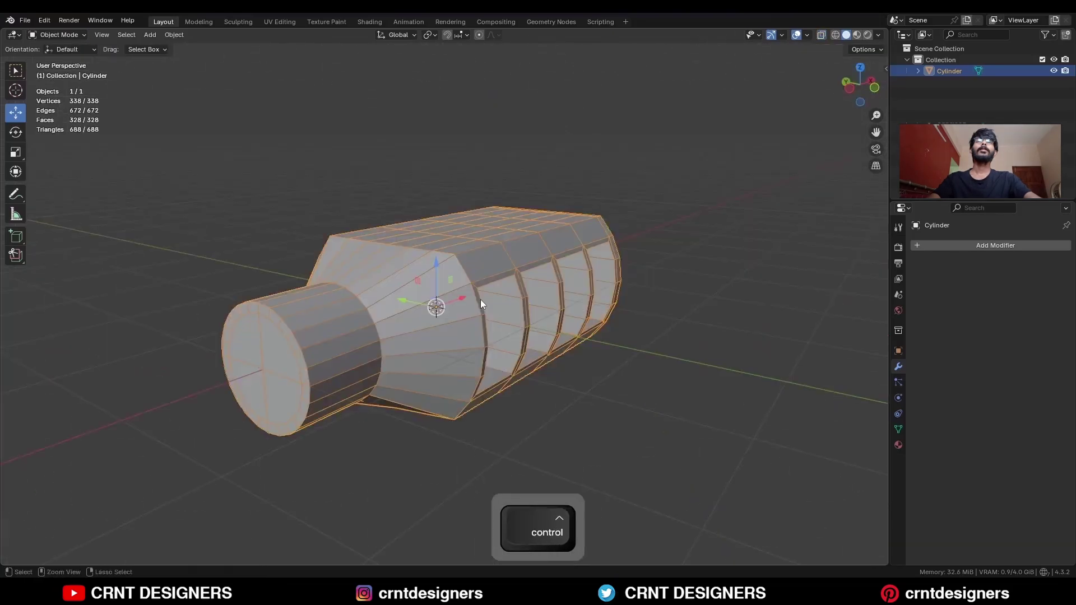
Step: Add a level 2 Subdivision modifier to the cylinder and shade it smooth
{"action": "key", "text": "ctrl+2"}
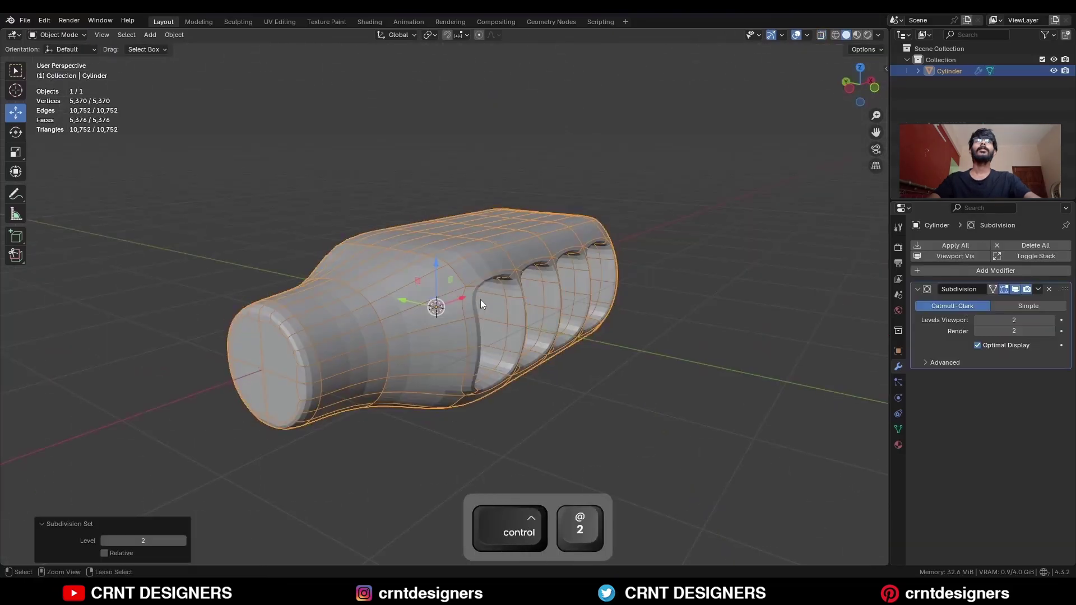
{"action": "right_click", "coordinate": [486, 254]}
{"action": "left_click", "coordinate": [487, 255]}
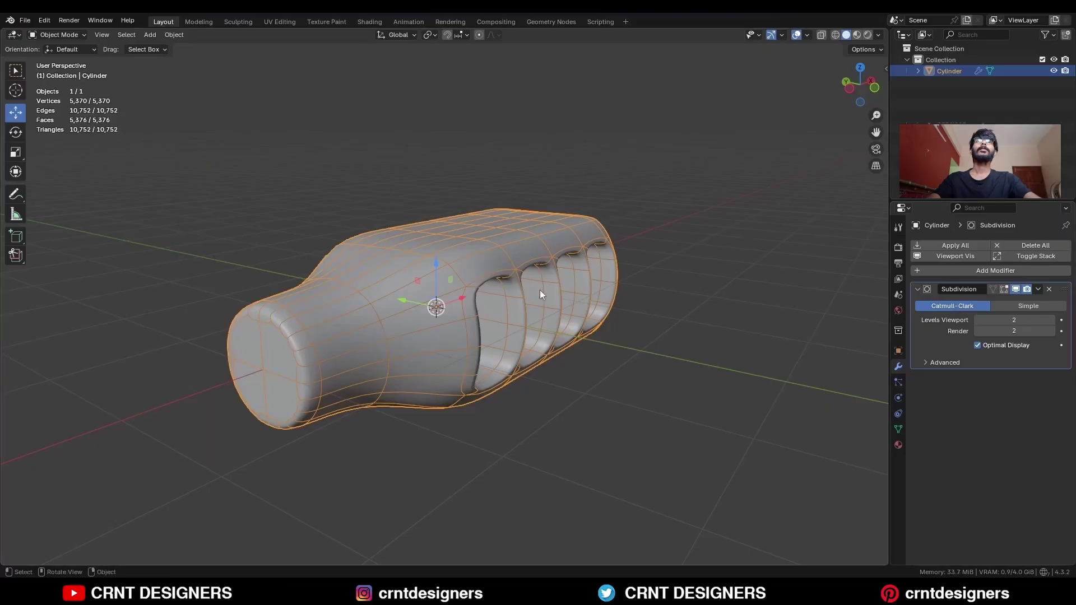
Step: Add two evenly spaced vertical loop cuts through the inner wall of the side opening nearest the neck
{"action": "key", "text": "Tab"}
{"action": "middle_click_drag", "start_coordinate": [540, 294], "coordinate": [470, 297]}
{"action": "scroll", "coordinate": [471, 297], "scroll_direction": "up", "scroll_amount": 3}
{"action": "middle_click_drag", "start_coordinate": [391, 355], "coordinate": [330, 336]}
{"action": "key", "text": "ctrl+r"}
{"action": "scroll", "coordinate": [276, 278], "scroll_direction": "up", "scroll_amount": 1}
{"action": "left_click", "coordinate": [277, 278]}
{"action": "right_click", "coordinate": [276, 279]}
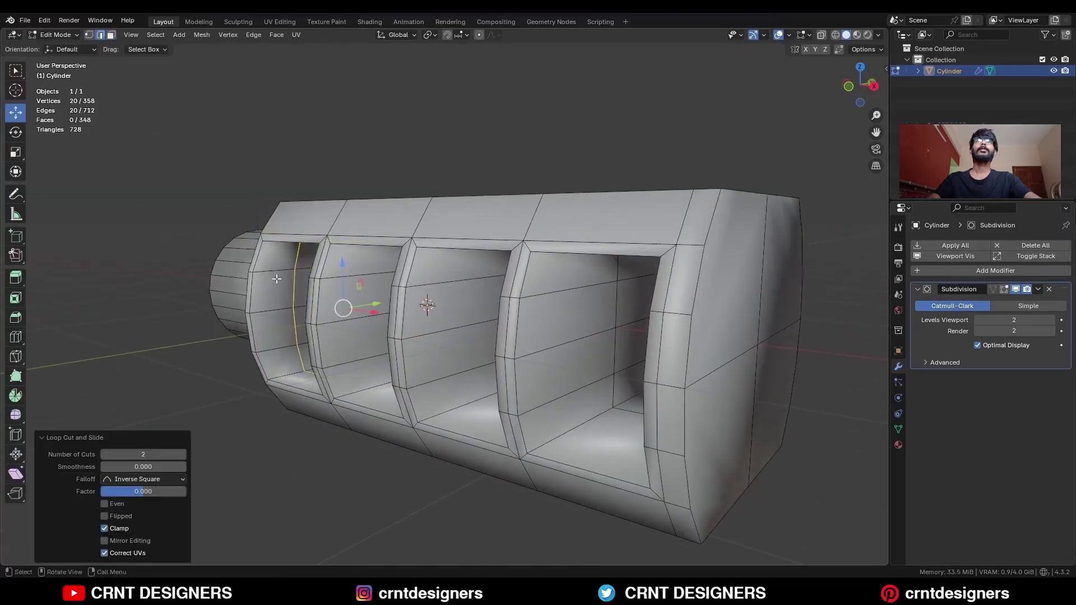
Step: Add two evenly spaced vertical loop cuts through the inner walls of each of the remaining three side openings
{"action": "middle_click_drag", "start_coordinate": [276, 278], "coordinate": [358, 295]}
{"action": "key", "text": "ctrl+r"}
{"action": "left_click", "coordinate": [401, 314]}
{"action": "key", "text": "ctrl+r"}
{"action": "left_click", "coordinate": [491, 322]}
{"action": "key", "text": "ctrl+r"}
{"action": "left_click", "coordinate": [631, 321]}
{"action": "middle_click_drag", "start_coordinate": [771, 331], "coordinate": [740, 340]}
{"action": "key", "text": "ctrl+z"}
Step: Select the four faces of the body's flat end cap and inset them slightly
{"action": "key", "text": "3"}
{"action": "left_click_drag", "start_coordinate": [740, 367], "coordinate": [694, 469]}
{"action": "key", "text": "i"}
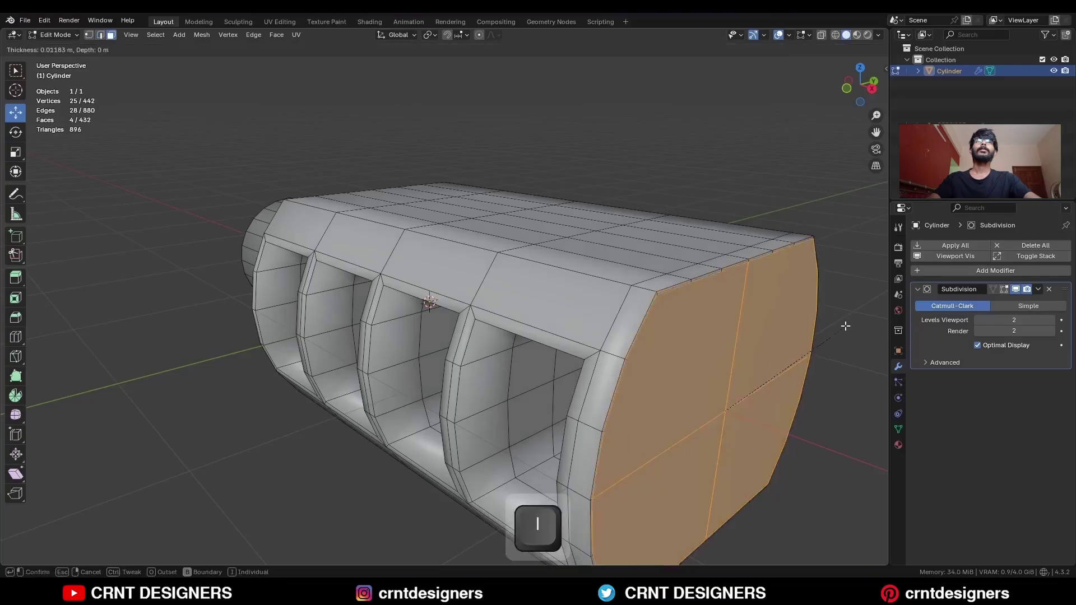
{"action": "left_click", "coordinate": [833, 331]}
Step: Bevel the outer edge loop of the flat end cap with width 0.034 m, 2 segments and shape 1
{"action": "key", "text": "2"}
{"action": "left_click", "coordinate": [642, 321], "text": "alt"}
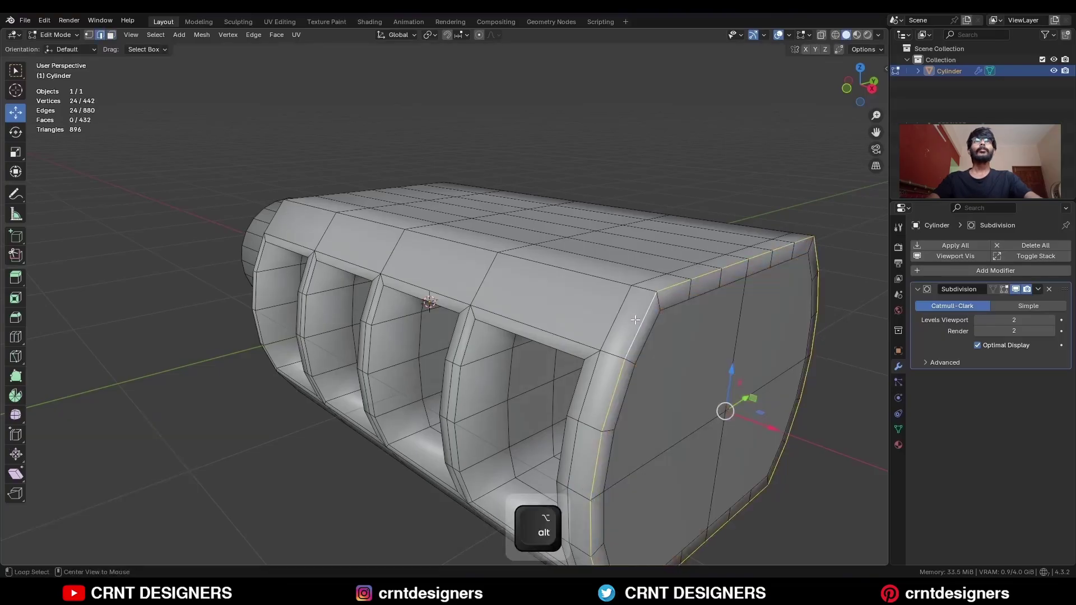
{"action": "middle_click_drag", "start_coordinate": [634, 319], "coordinate": [714, 338]}
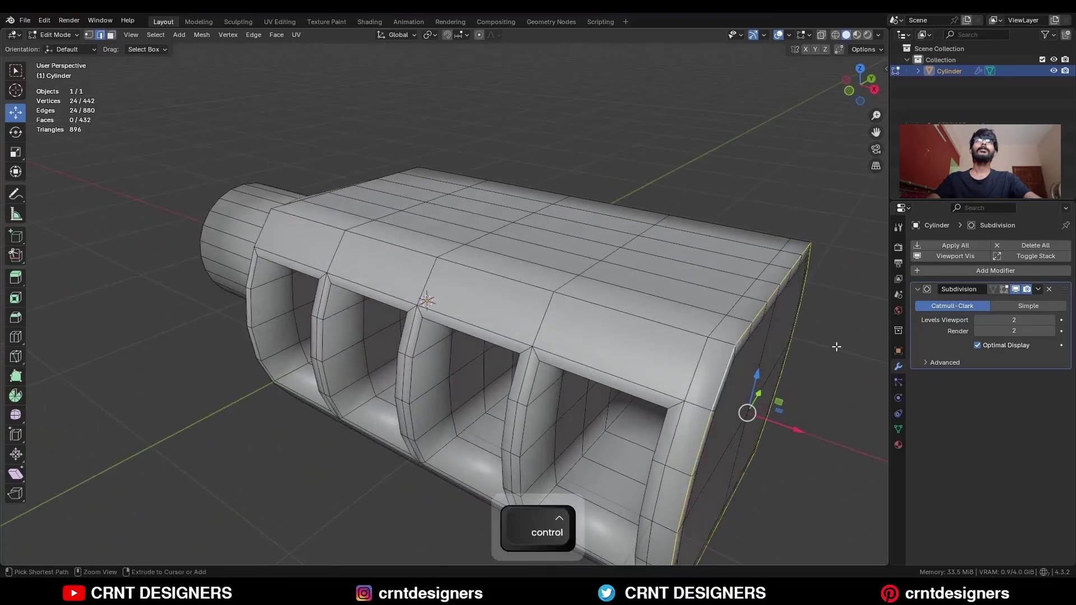
{"action": "key", "text": "ctrl+b"}
{"action": "key", "text": "shift"}
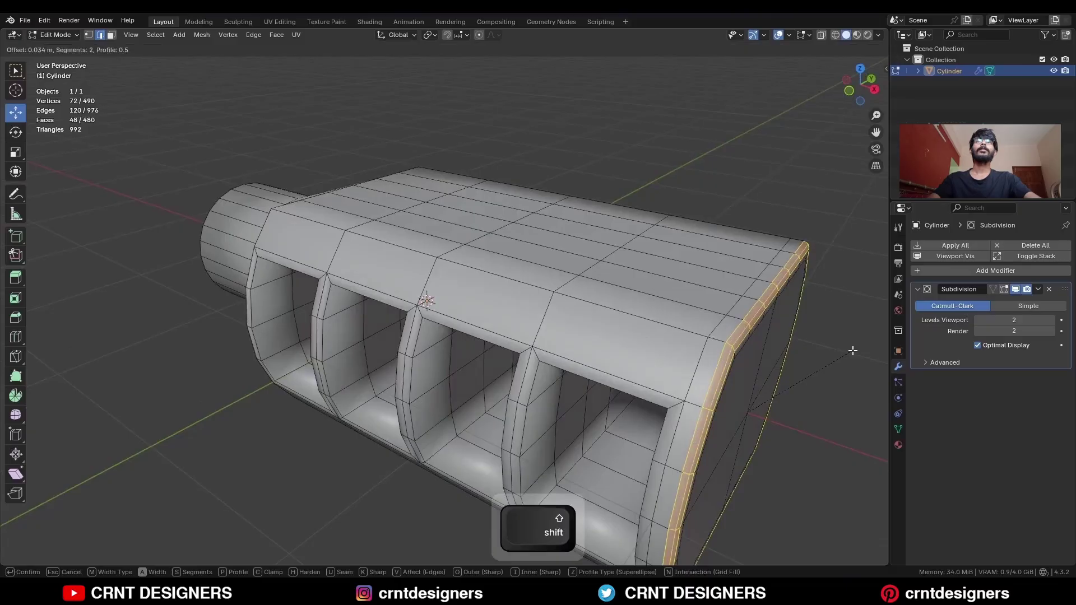
{"action": "left_click", "coordinate": [853, 350]}
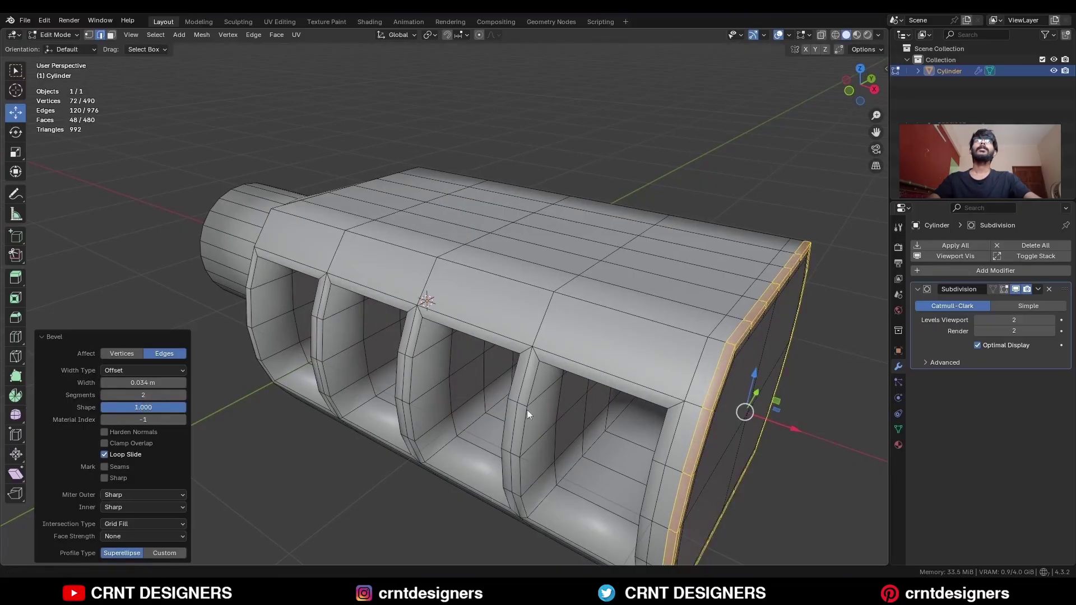
Step: Add a loop cut around the tapered end and slide it close to the shoulder where the body starts
{"action": "left_click", "coordinate": [517, 263]}
{"action": "middle_click_drag", "start_coordinate": [517, 263], "coordinate": [617, 303]}
{"action": "key", "text": "ctrl+r"}
{"action": "left_click", "coordinate": [331, 325]}
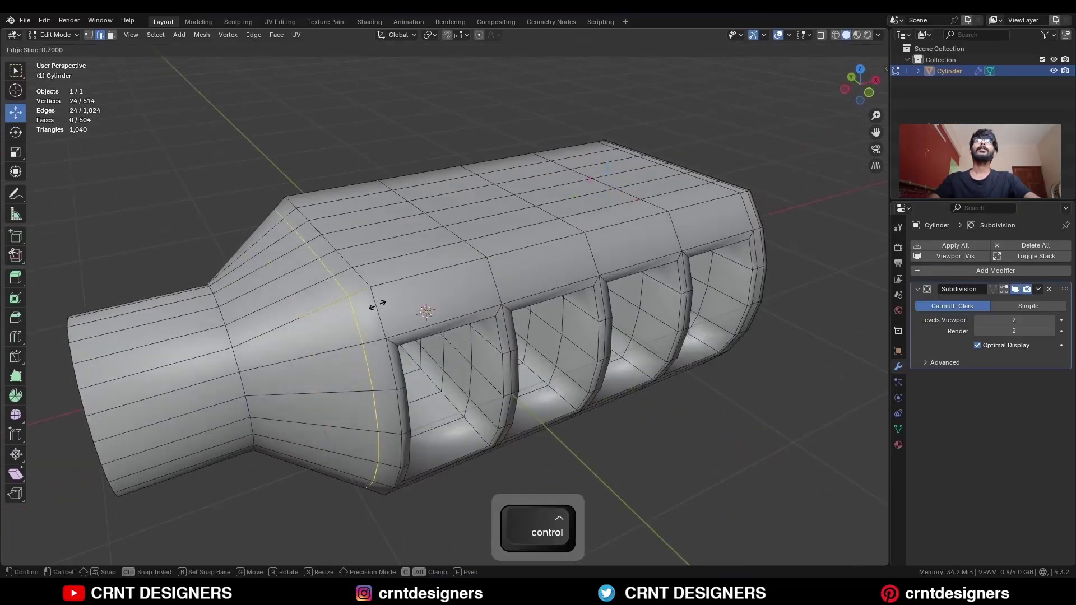
{"action": "left_click", "coordinate": [393, 311], "text": "ctrl"}
Step: Add crosswise loop cuts over the body section of the first opening, slid close to both of its bordering edges
{"action": "middle_click_drag", "start_coordinate": [393, 311], "coordinate": [361, 307]}
{"action": "key", "text": "ctrl+r"}
{"action": "left_click", "coordinate": [359, 275]}
{"action": "left_click", "coordinate": [310, 272], "text": "ctrl"}
{"action": "key", "text": "ctrl+r"}
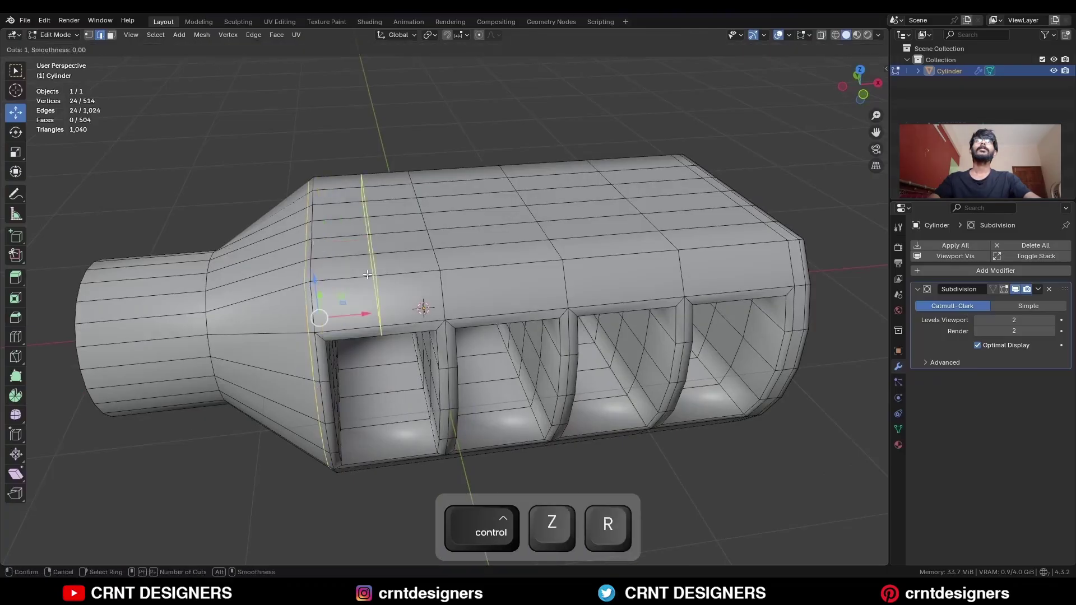
{"action": "left_click", "coordinate": [375, 280]}
{"action": "left_click", "coordinate": [415, 279], "text": "ctrl"}
{"action": "middle_click_drag", "start_coordinate": [415, 279], "coordinate": [381, 280]}
Step: Add two crosswise loop cuts over the second opening's body section, slid close to the dividers on either side
{"action": "key", "text": "ctrl+r"}
{"action": "left_click", "coordinate": [447, 271]}
{"action": "left_click", "coordinate": [406, 269], "text": "ctrl"}
{"action": "key", "text": "ctrl+r"}
{"action": "left_click", "coordinate": [445, 283]}
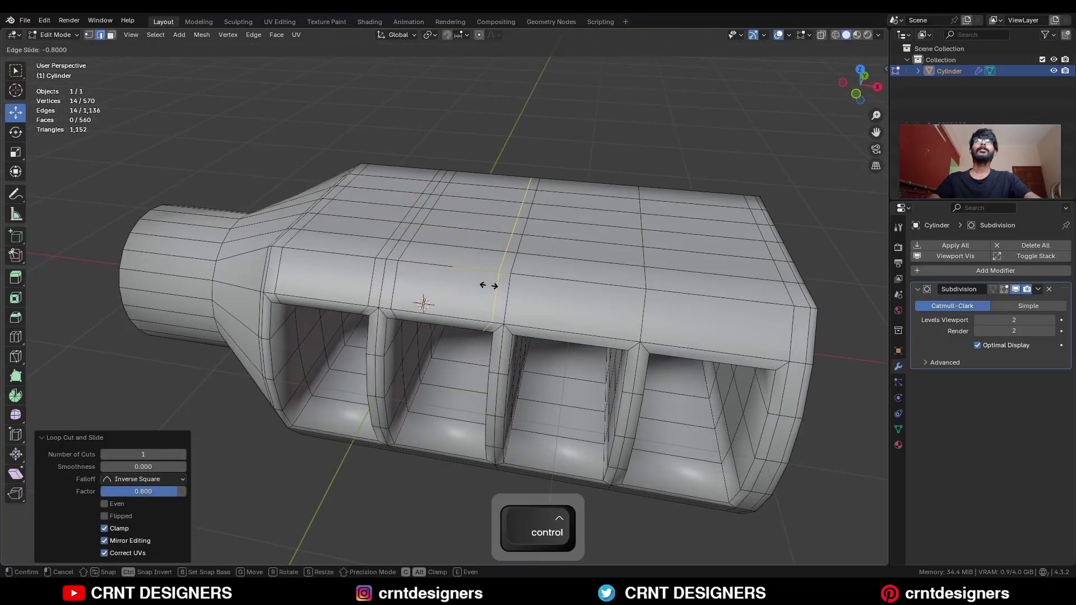
{"action": "left_click", "coordinate": [488, 285], "text": "ctrl"}
Step: Add crosswise loop cuts over the third and fourth openings' body sections, each slid close to its bordering edges
{"action": "left_click", "coordinate": [518, 278], "text": "ctrl"}
{"action": "key", "text": "ctrl+r"}
{"action": "left_click", "coordinate": [589, 284]}
{"action": "left_click", "coordinate": [622, 286], "text": "ctrl"}
{"action": "key", "text": "ctrl+r"}
{"action": "left_click", "coordinate": [723, 292]}
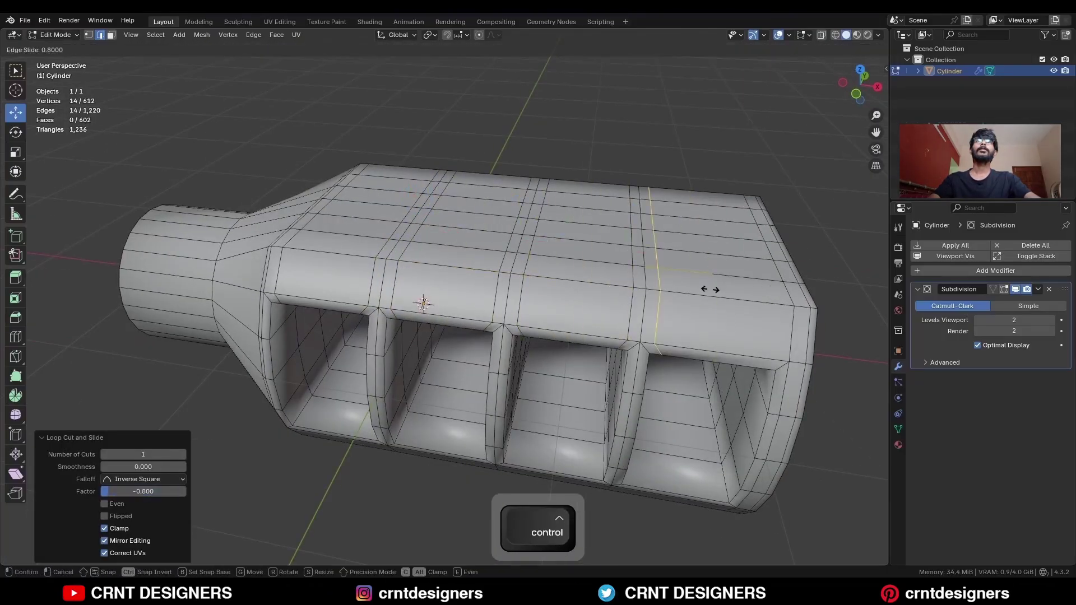
{"action": "left_click", "coordinate": [698, 290], "text": "ctrl"}
{"action": "key", "text": "ctrl+r"}
{"action": "left_click", "coordinate": [760, 301]}
Step: Add one loop cut on the taper and one on the neck, both slid close to the edge where they meet
{"action": "middle_click_drag", "start_coordinate": [761, 301], "coordinate": [324, 308]}
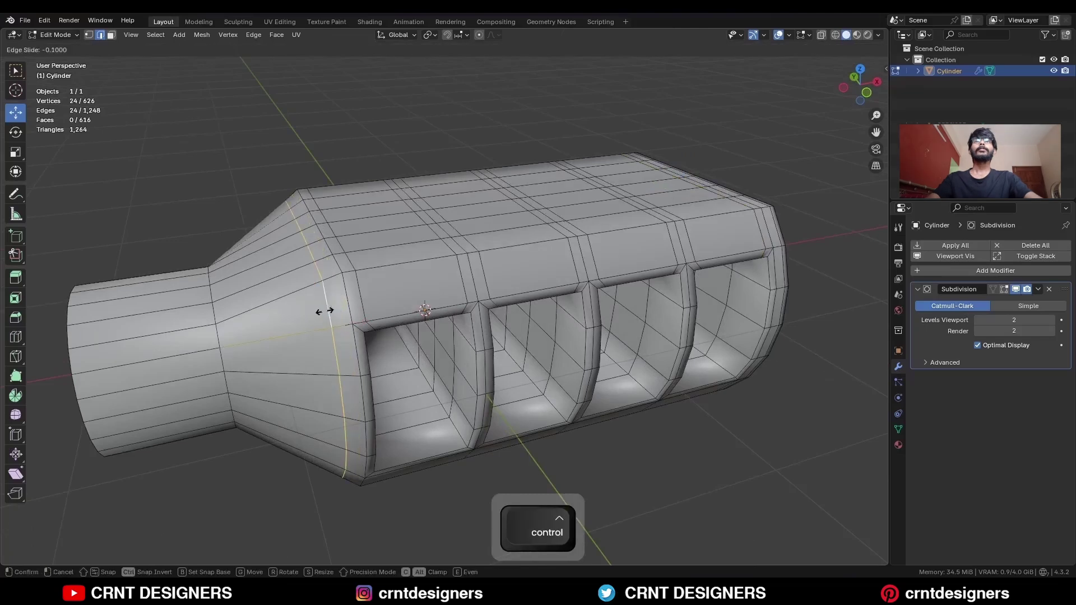
{"action": "key", "text": "ctrl+r"}
{"action": "left_click", "coordinate": [323, 338]}
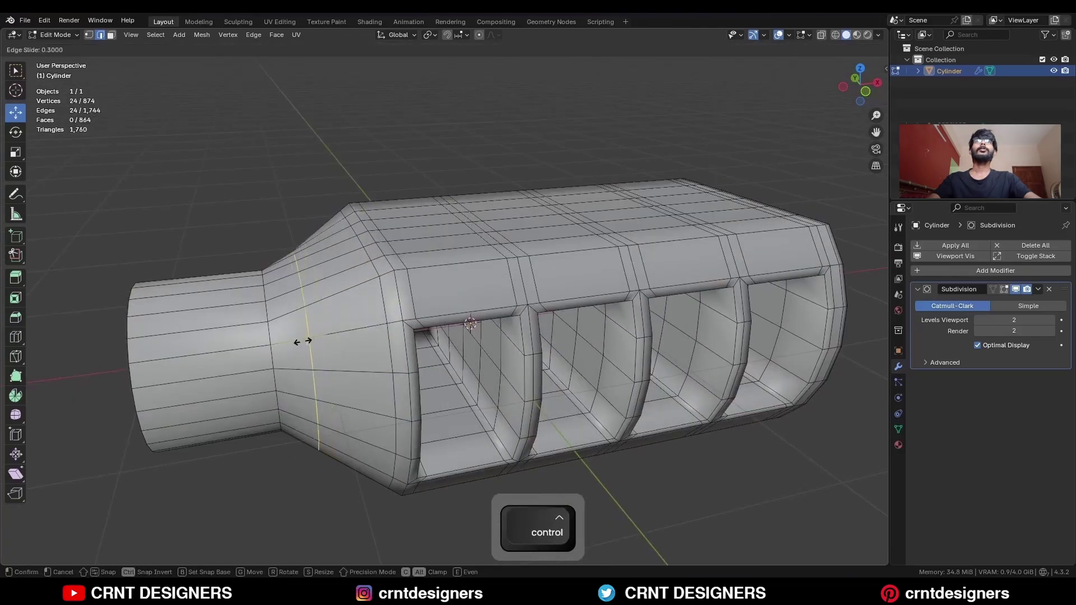
{"action": "left_click", "coordinate": [273, 347]}
{"action": "key", "text": "ctrl+r"}
{"action": "left_click", "coordinate": [224, 339]}
{"action": "left_click", "coordinate": [247, 347]}
Step: Bevel the outer edge loop of the neck's end face with width 0.0314 m, 2 segments and shape 1
{"action": "middle_click_drag", "start_coordinate": [246, 347], "coordinate": [264, 414]}
{"action": "key", "text": "3"}
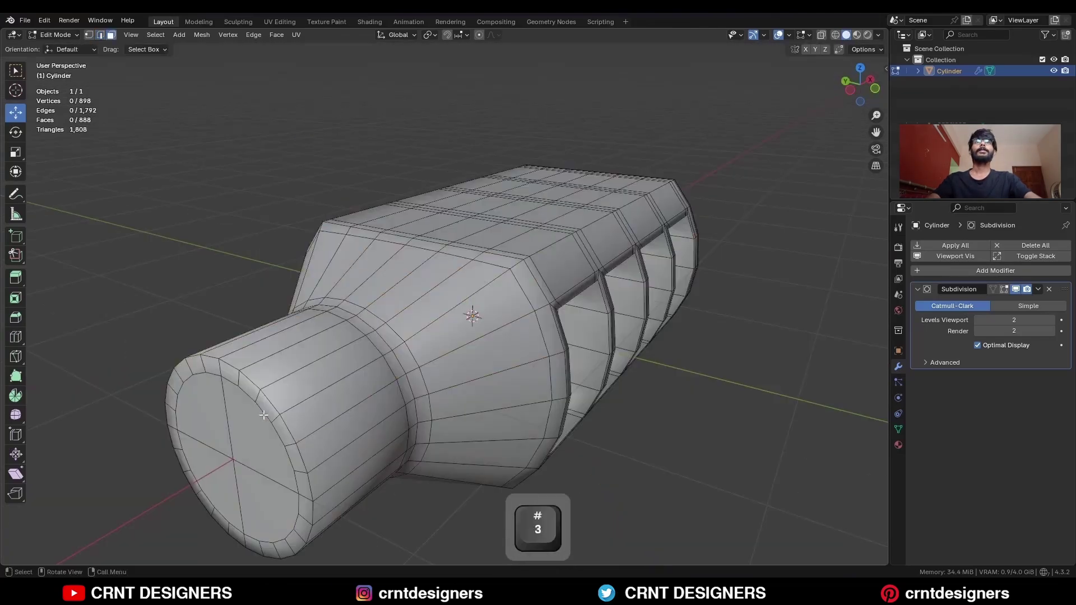
{"action": "key", "text": "ctrl+b"}
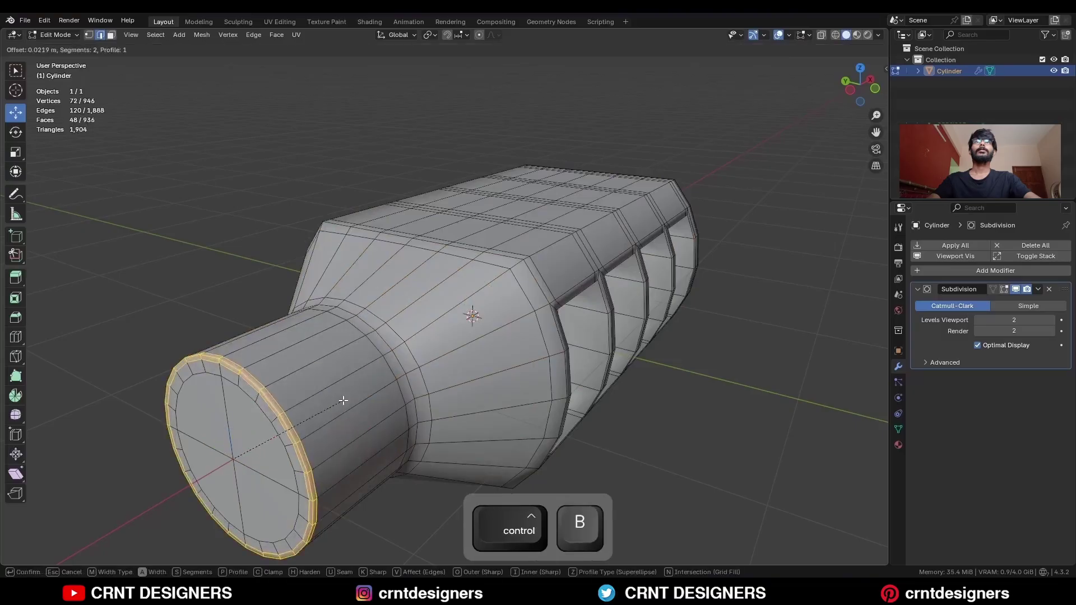
{"action": "scroll", "coordinate": [343, 402], "scroll_direction": "up", "scroll_amount": 1}
{"action": "left_click", "coordinate": [353, 399]}
Step: Add two evenly spaced loop cuts around the neck and two more around the tapered end
{"action": "middle_click_drag", "start_coordinate": [353, 399], "coordinate": [404, 369]}
{"action": "key", "text": "ctrl+r"}
{"action": "scroll", "coordinate": [392, 347], "scroll_direction": "up", "scroll_amount": 1}
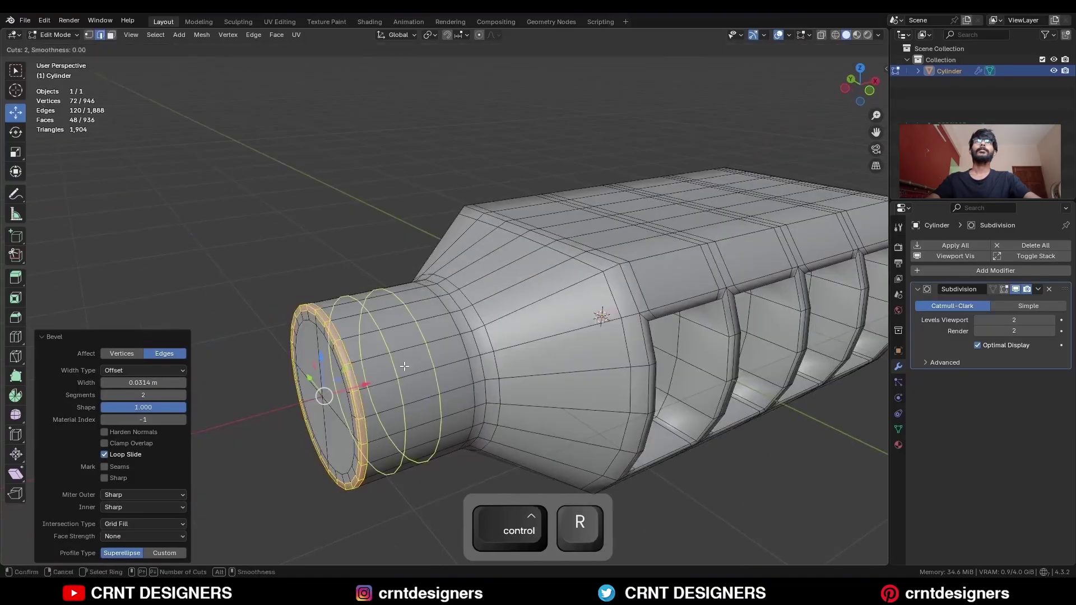
{"action": "left_click", "coordinate": [374, 285]}
{"action": "right_click", "coordinate": [374, 284]}
{"action": "left_click", "coordinate": [363, 228]}
{"action": "middle_click_drag", "start_coordinate": [362, 228], "coordinate": [319, 236]}
{"action": "key", "text": "ctrl+r"}
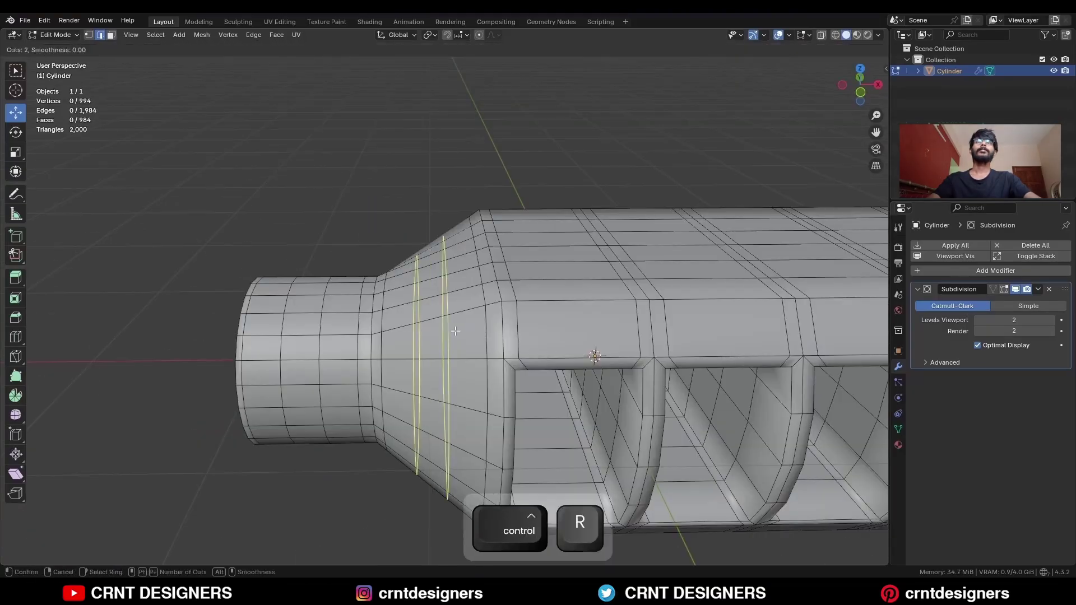
{"action": "left_click", "coordinate": [456, 331]}
{"action": "right_click", "coordinate": [452, 331]}
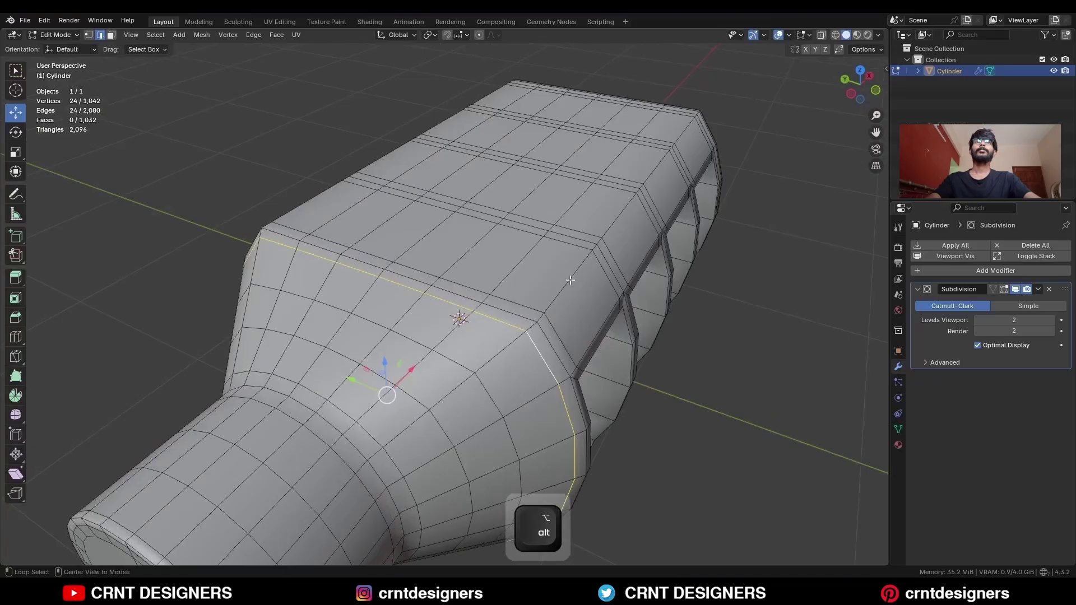
Step: Select the lengthwise edge loop along one upper corner of the body and neck and bevel it
{"action": "middle_click_drag", "start_coordinate": [572, 283], "coordinate": [593, 283]}
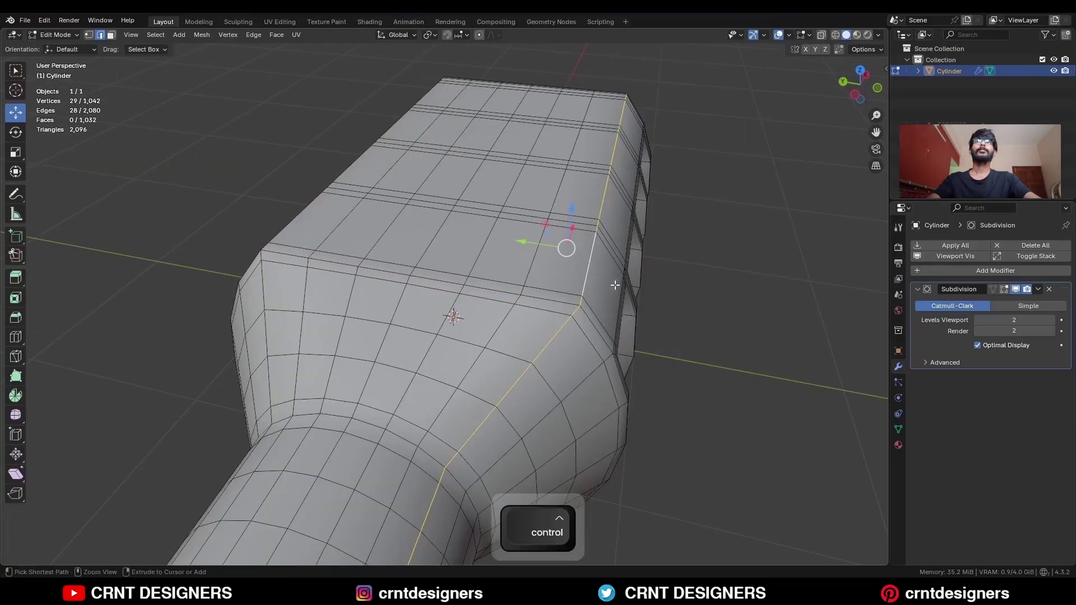
{"action": "key", "text": "ctrl+b"}
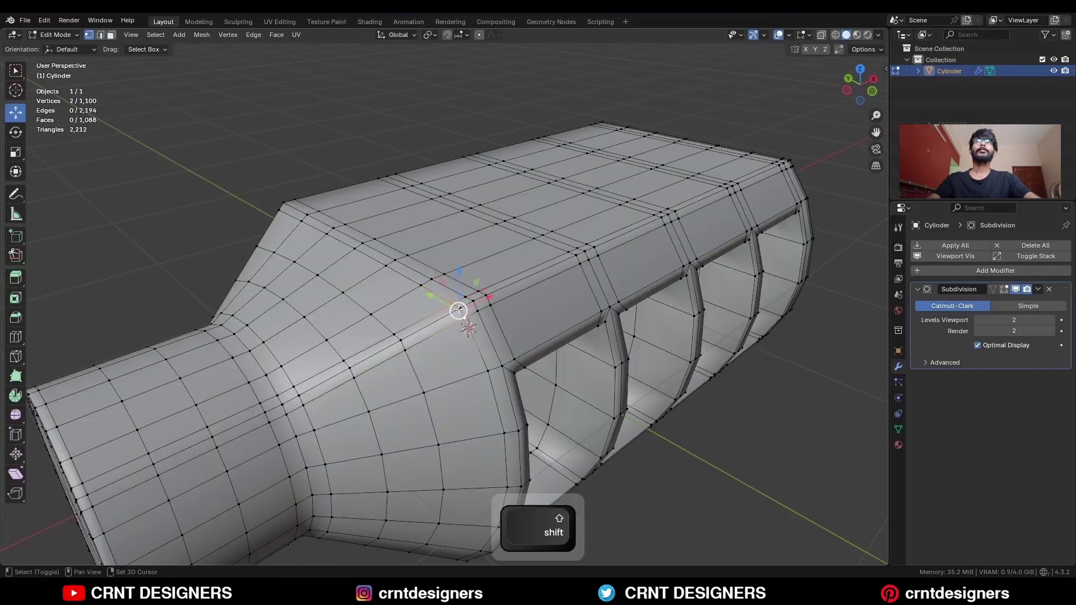
Step: Merge the three bevel vertices at the shoulder corner at their center and dissolve the surplus bevel edges along the taper and neck
{"action": "key", "text": "m"}
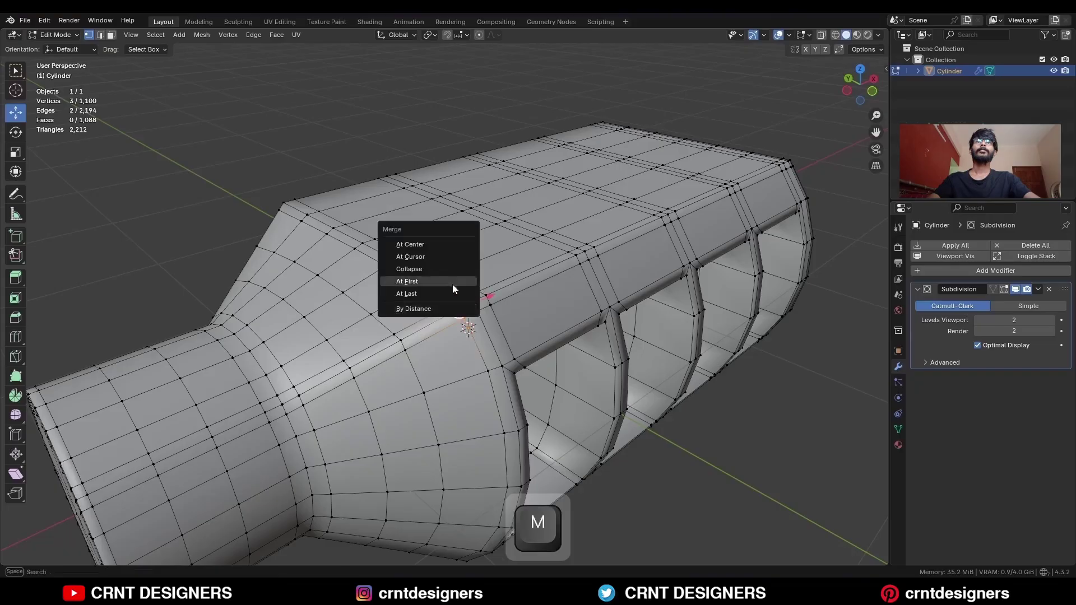
{"action": "left_click", "coordinate": [446, 243]}
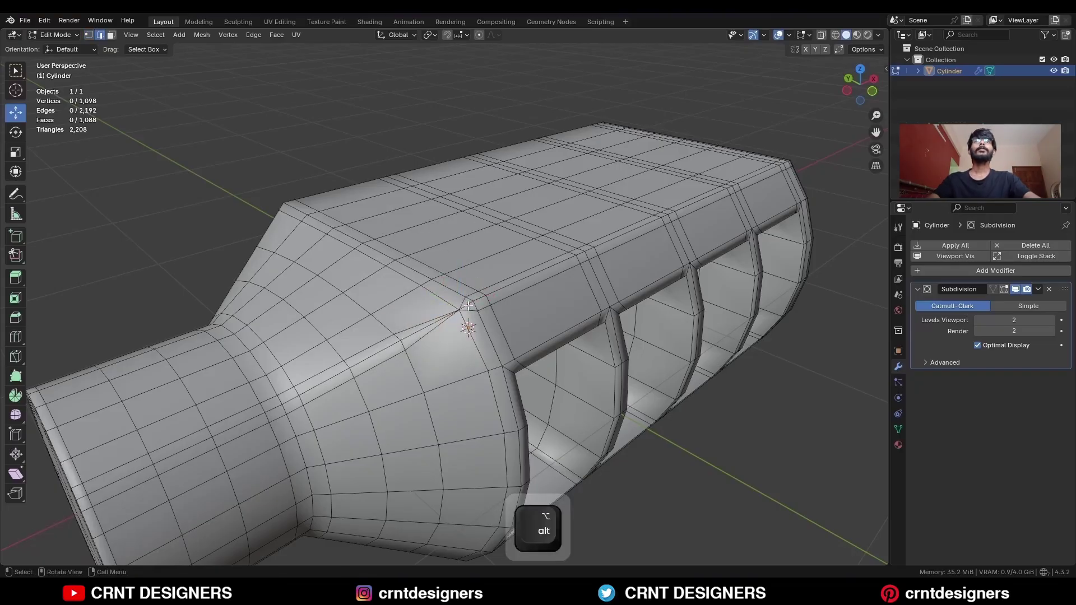
{"action": "key", "text": "ctrl+x"}
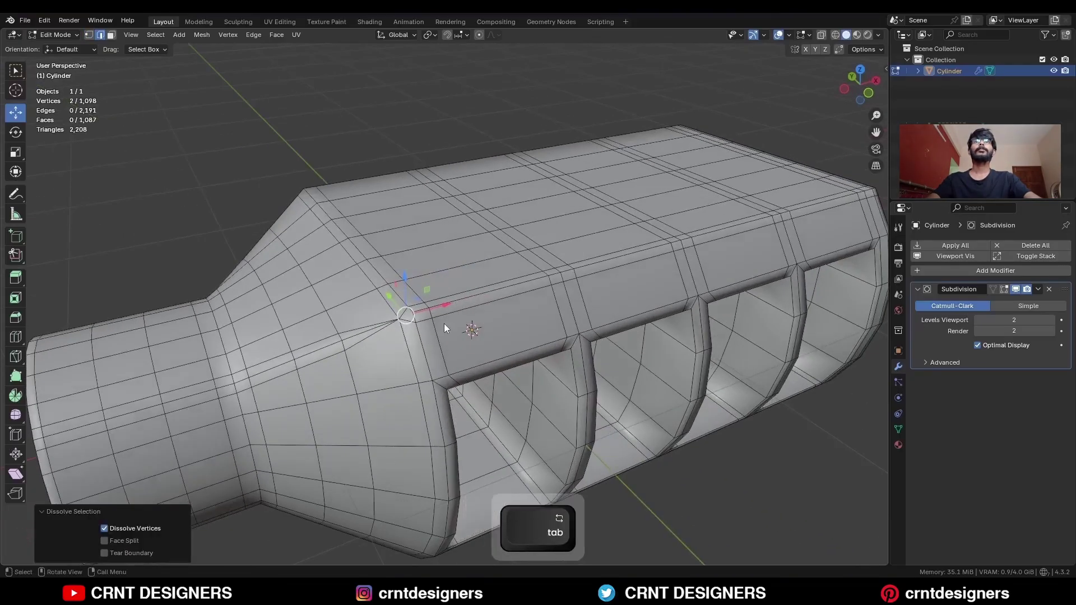
{"action": "scroll", "coordinate": [443, 324], "scroll_direction": "up", "scroll_amount": 5}
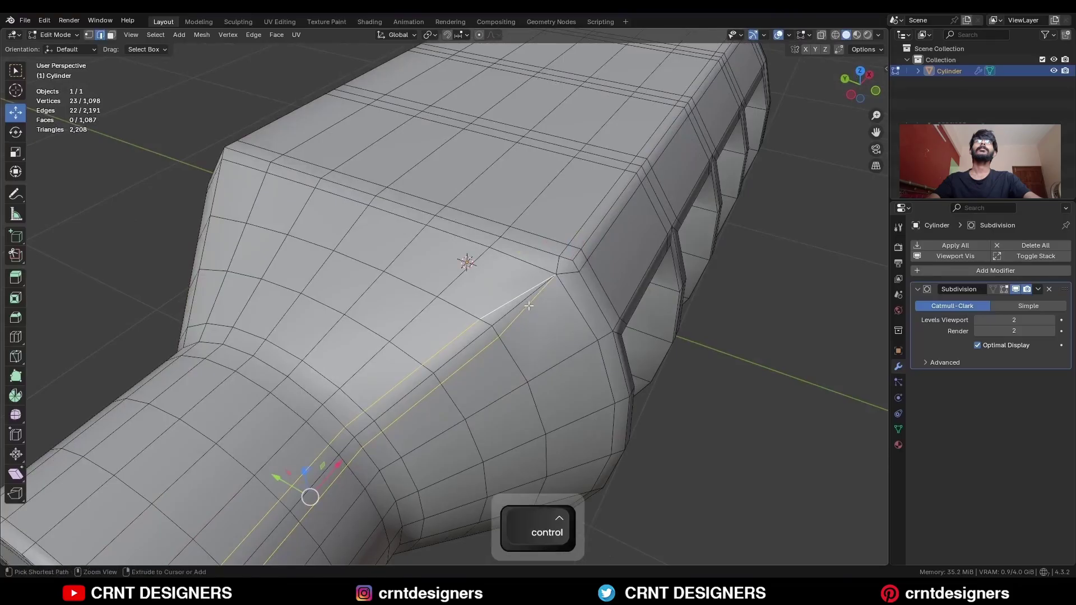
{"action": "key", "text": "ctrl+x"}
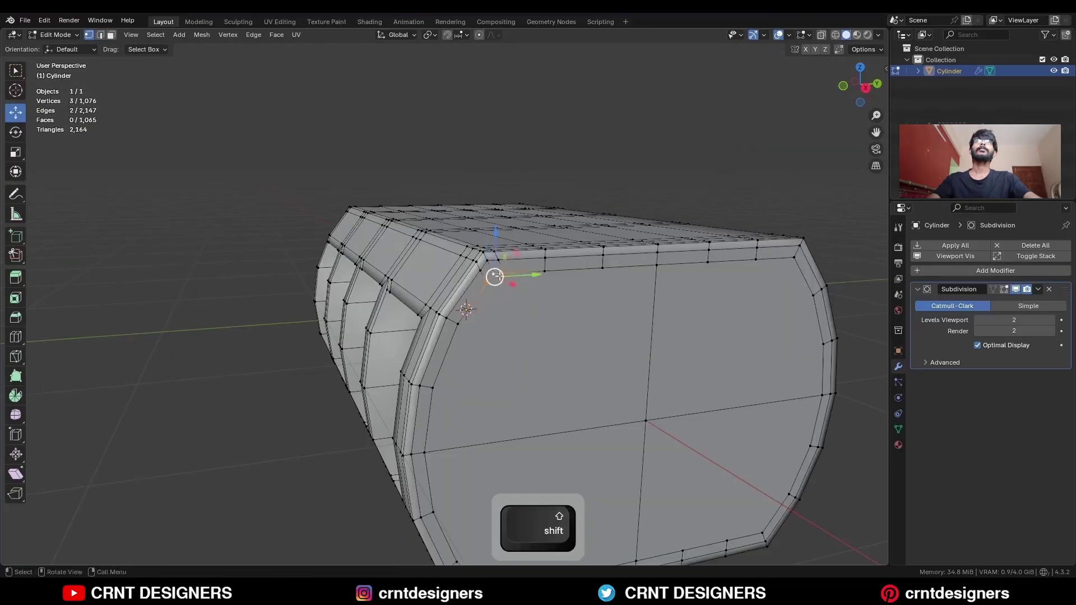
Step: Merge the three bevel vertices at the flat end cap's upper corner at the last one and dissolve the leftover edge
{"action": "left_click", "coordinate": [499, 325]}
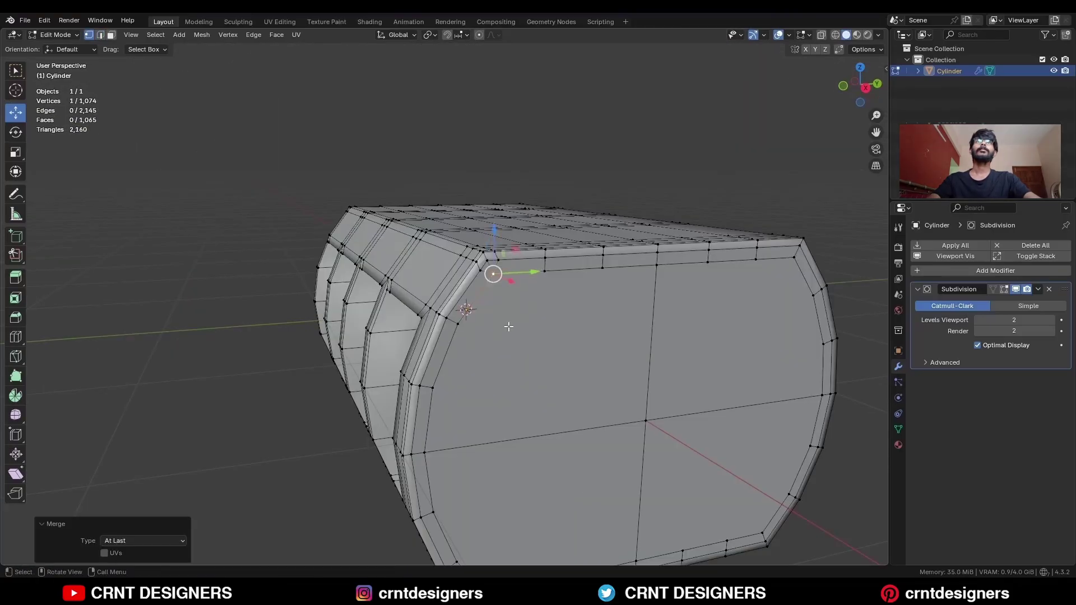
{"action": "key", "text": "2"}
{"action": "scroll", "coordinate": [490, 266], "scroll_direction": "down", "scroll_amount": 5}
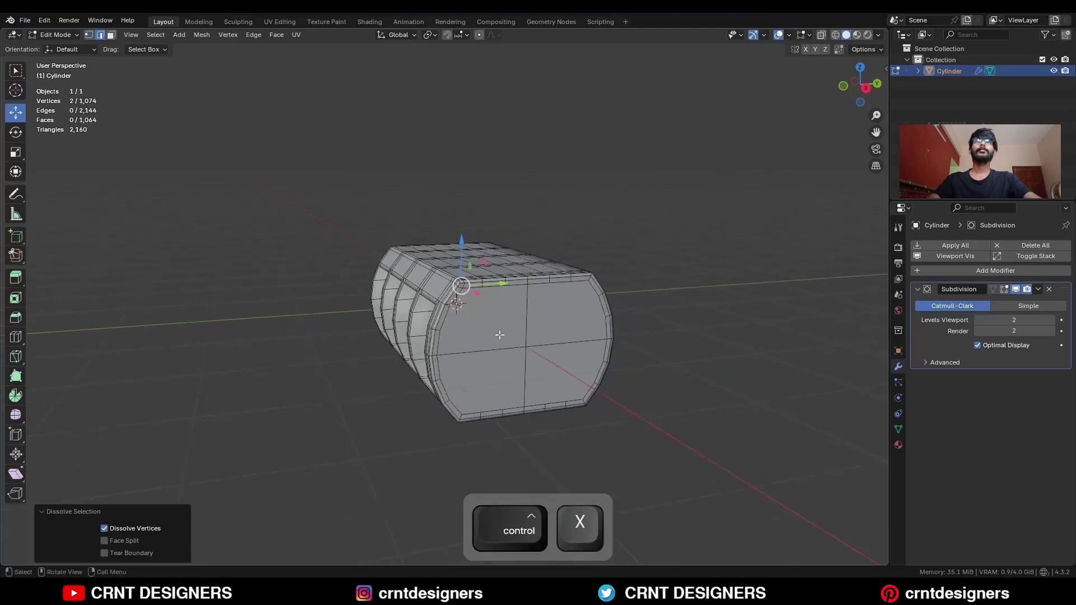
Step: Symmetrize the whole mesh in two directions to copy the cleaned-up beveled corner edge to the other sides
{"action": "middle_click_drag", "start_coordinate": [499, 336], "coordinate": [690, 348]}
{"action": "key", "text": "a"}
{"action": "left_click", "coordinate": [200, 35]}
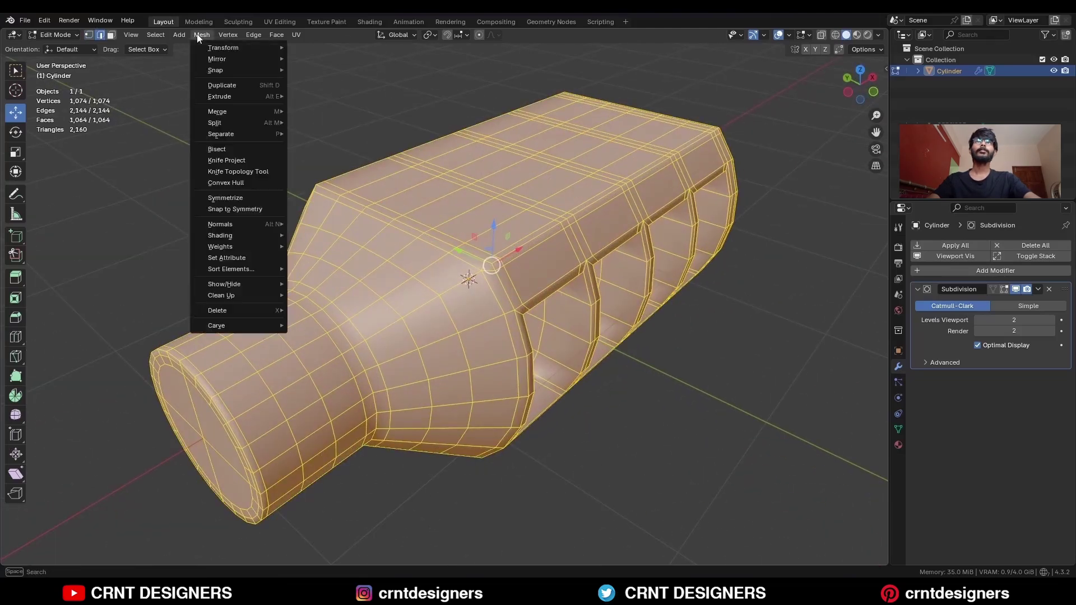
{"action": "left_click", "coordinate": [241, 197]}
{"action": "key", "text": "a"}
{"action": "left_click", "coordinate": [206, 37]}
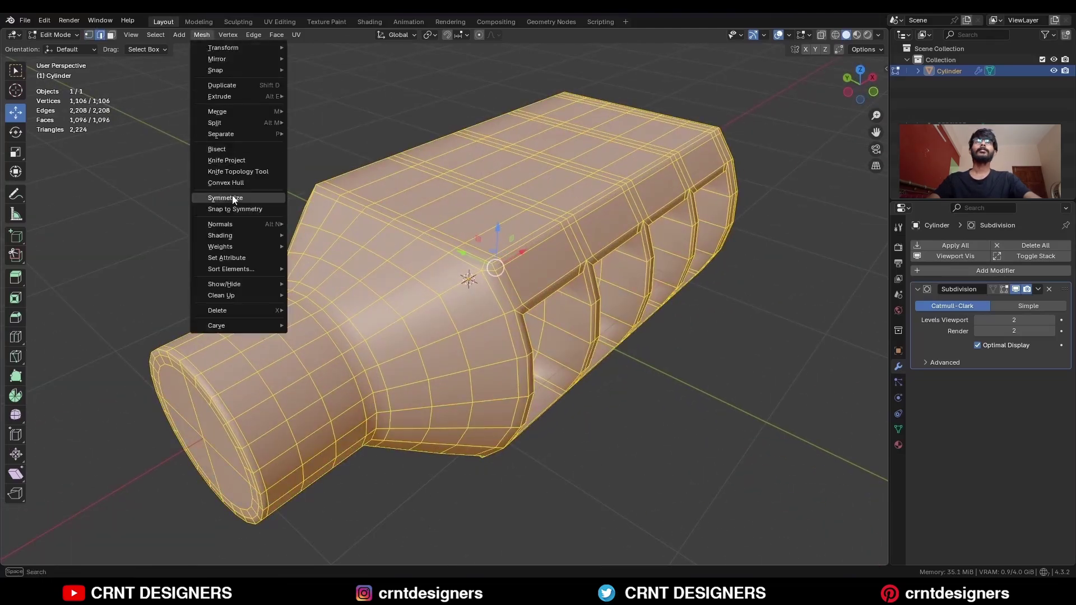
{"action": "left_click", "coordinate": [233, 199]}
{"action": "left_click", "coordinate": [155, 541]}
{"action": "left_click", "coordinate": [150, 493]}
{"action": "left_click", "coordinate": [168, 488]}
{"action": "middle_click_drag", "start_coordinate": [489, 374], "coordinate": [614, 359]}
{"action": "key", "text": "Tab"}
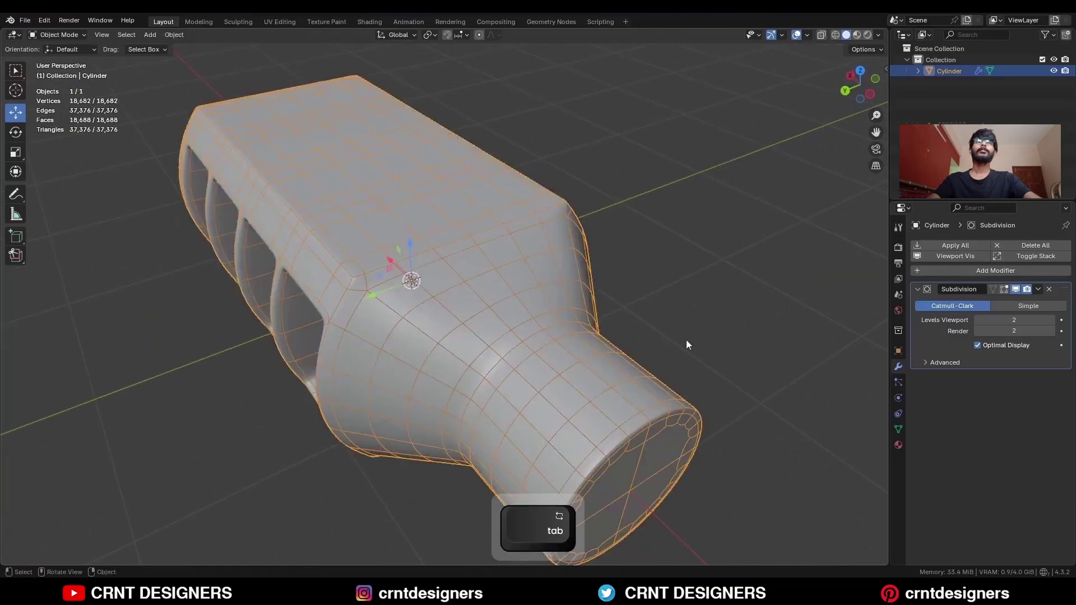
Step: Add a loop cut inside the side opening nearest the neck and slide it close to the outer rim
{"action": "middle_click_drag", "start_coordinate": [686, 340], "coordinate": [494, 354]}
{"action": "key", "text": "Tab"}
{"action": "scroll", "coordinate": [555, 336], "scroll_direction": "up", "scroll_amount": 2}
{"action": "scroll", "coordinate": [567, 341], "scroll_direction": "down", "scroll_amount": 4}
{"action": "scroll", "coordinate": [494, 354], "scroll_direction": "up", "scroll_amount": 3}
{"action": "key", "text": "ctrl+r"}
{"action": "left_click", "coordinate": [330, 317]}
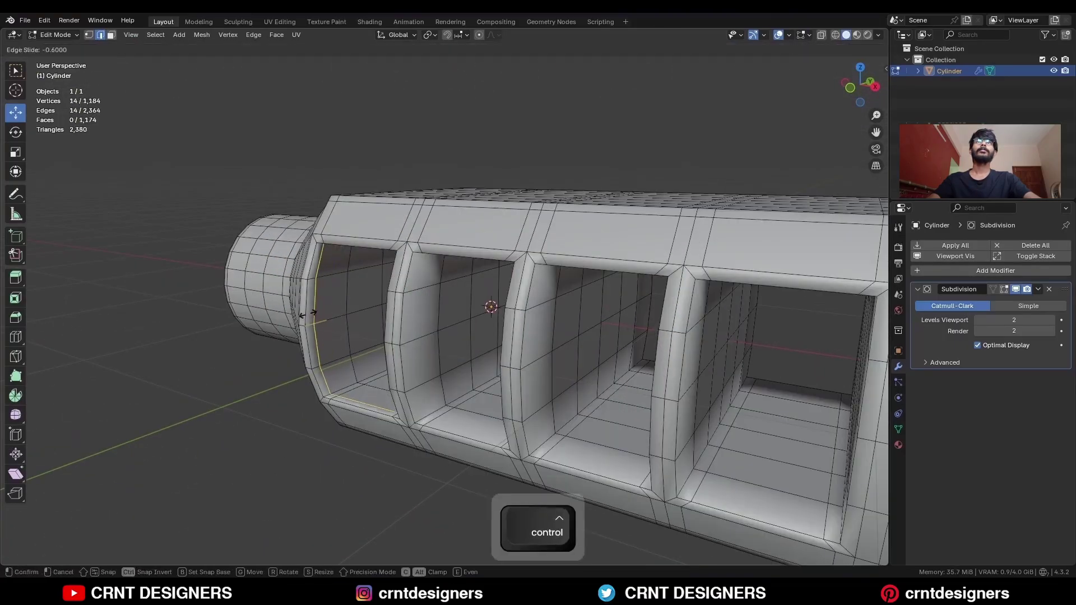
{"action": "left_click", "coordinate": [310, 315], "text": "ctrl"}
Step: Add a loop cut inside each of the remaining side openings, slid close to the outer rim
{"action": "key", "text": "ctrl+r"}
{"action": "left_click", "coordinate": [419, 344]}
{"action": "left_click", "coordinate": [398, 346], "text": "ctrl"}
{"action": "middle_click_drag", "start_coordinate": [398, 345], "coordinate": [337, 345]}
{"action": "left_click", "coordinate": [588, 403]}
{"action": "left_click", "coordinate": [566, 404], "text": "ctrl"}
{"action": "middle_click_drag", "start_coordinate": [566, 404], "coordinate": [700, 392]}
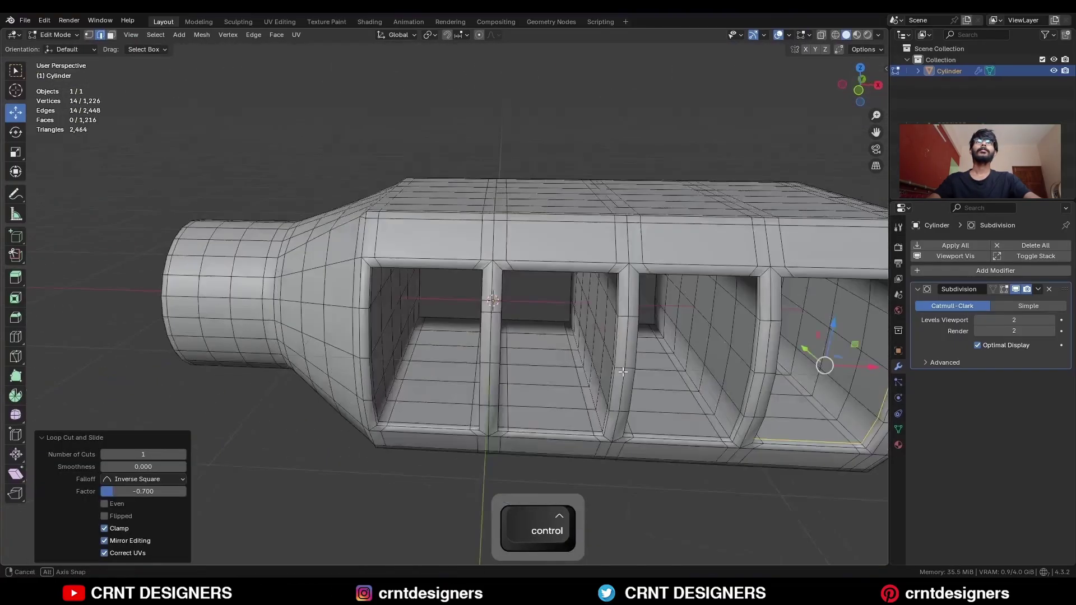
Step: Examine the smoothed model's openings in object mode with the viewport overlays hidden
{"action": "key", "text": "Tab"}
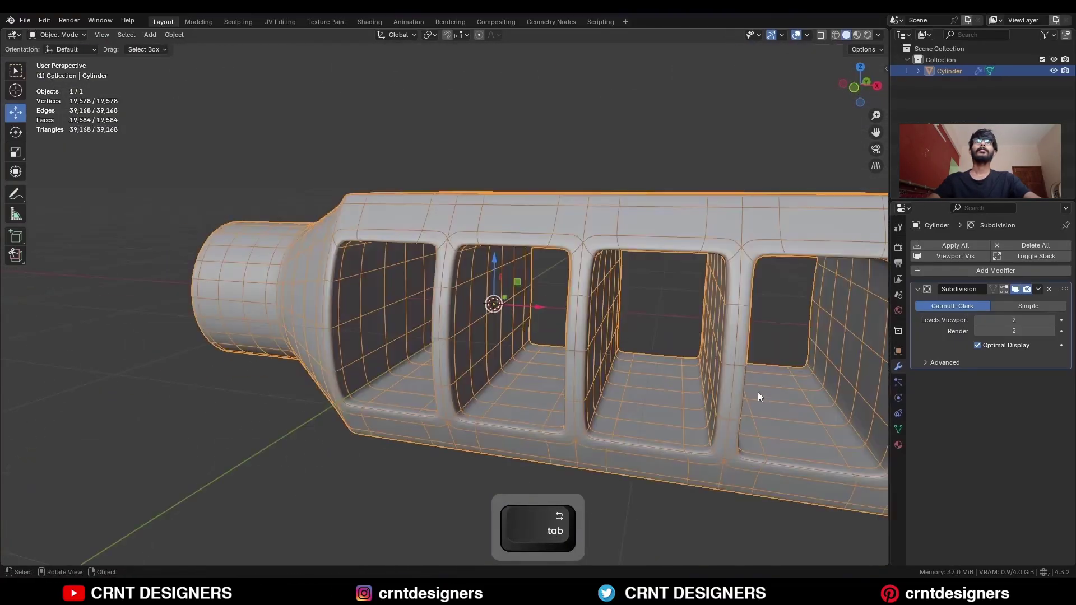
{"action": "key", "text": "shift+alt+z"}
{"action": "scroll", "coordinate": [757, 392], "scroll_direction": "down", "scroll_amount": 4}
{"action": "key", "text": "shift+alt+z"}
Step: Delete the four large faces capping the body's flat end opposite the neck in edit mode
{"action": "key", "text": "Tab"}
{"action": "middle_click_drag", "start_coordinate": [691, 382], "coordinate": [523, 319]}
{"action": "key", "text": "3"}
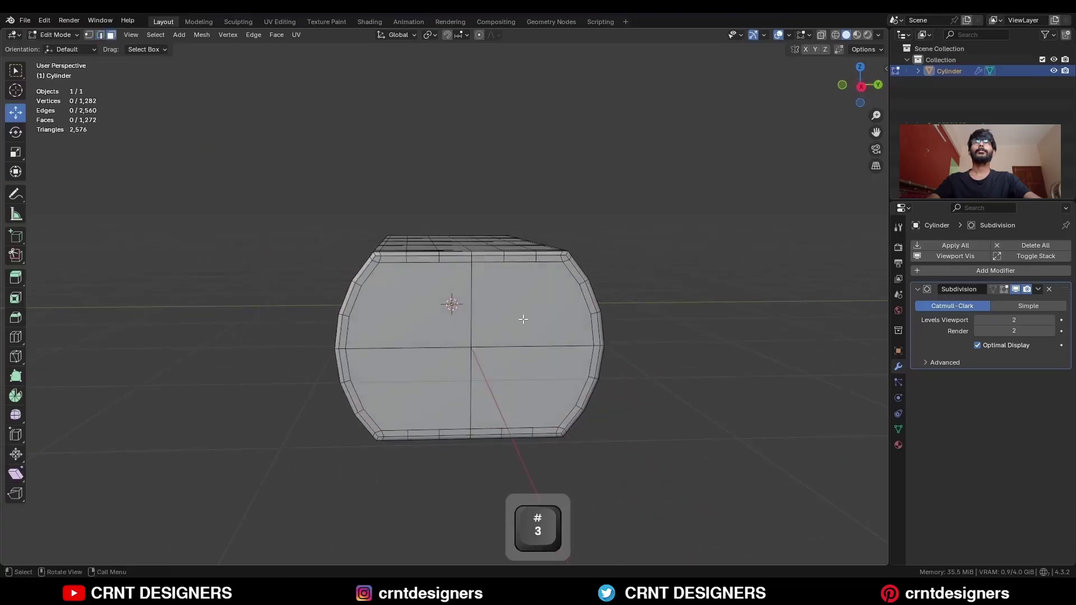
{"action": "left_click_drag", "start_coordinate": [458, 397], "coordinate": [458, 397]}
{"action": "key", "text": "x"}
{"action": "left_click", "coordinate": [549, 308]}
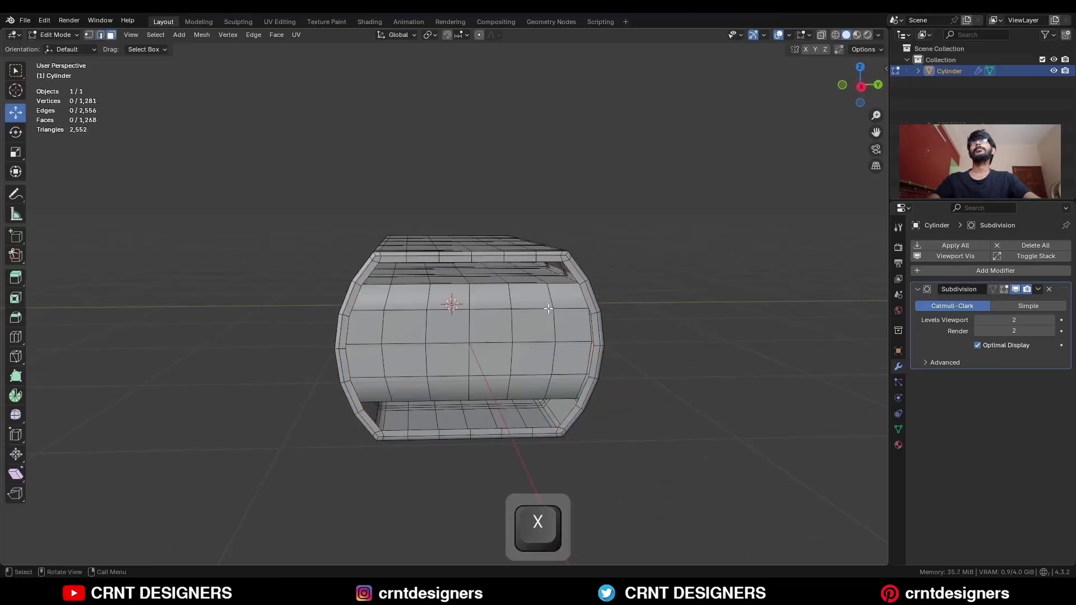
Step: Select the inner edge loop around the open body end and close it with Grid Fill using a span of 6
{"action": "middle_click_drag", "start_coordinate": [549, 308], "coordinate": [570, 324]}
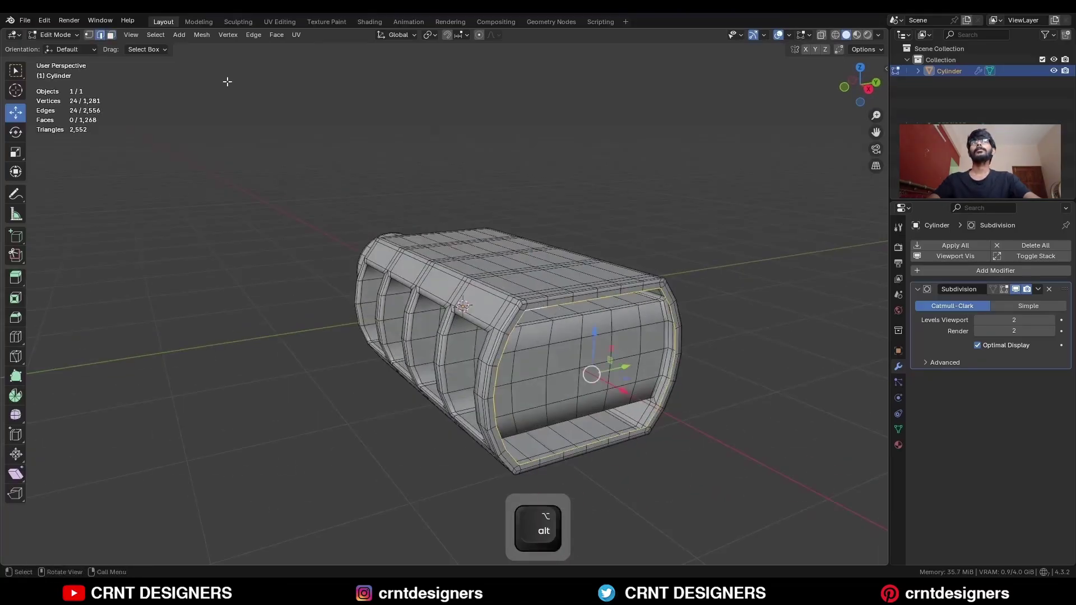
{"action": "left_click", "coordinate": [274, 35]}
{"action": "left_click", "coordinate": [301, 167]}
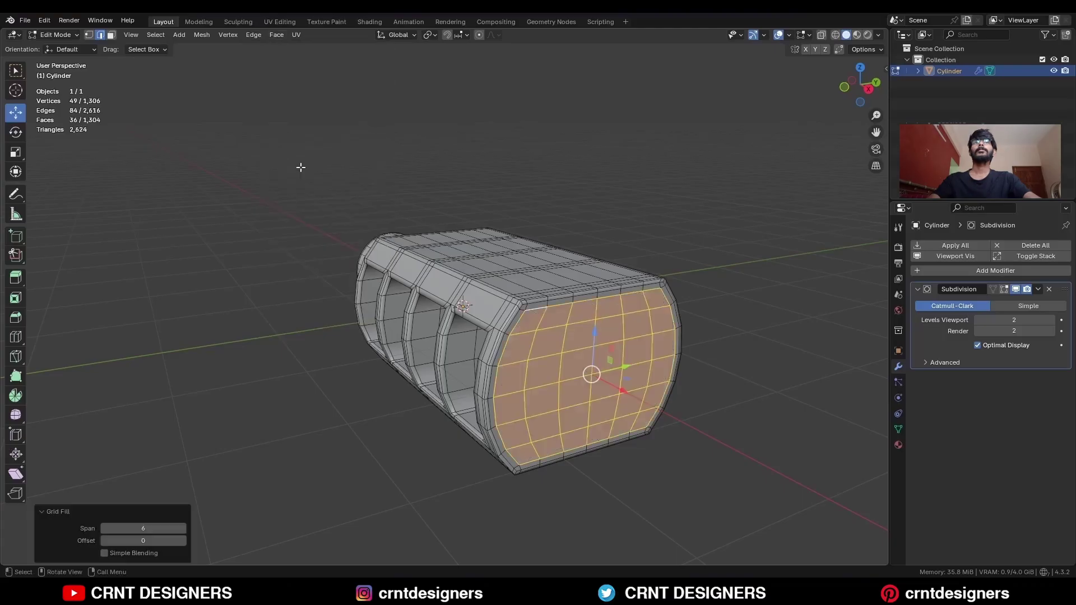
{"action": "left_click", "coordinate": [671, 200]}
Step: Return to object mode with the overlays hidden and save the file
{"action": "key", "text": "Tab"}
{"action": "middle_click_drag", "start_coordinate": [668, 250], "coordinate": [634, 258]}
{"action": "key", "text": "ctrl+s"}
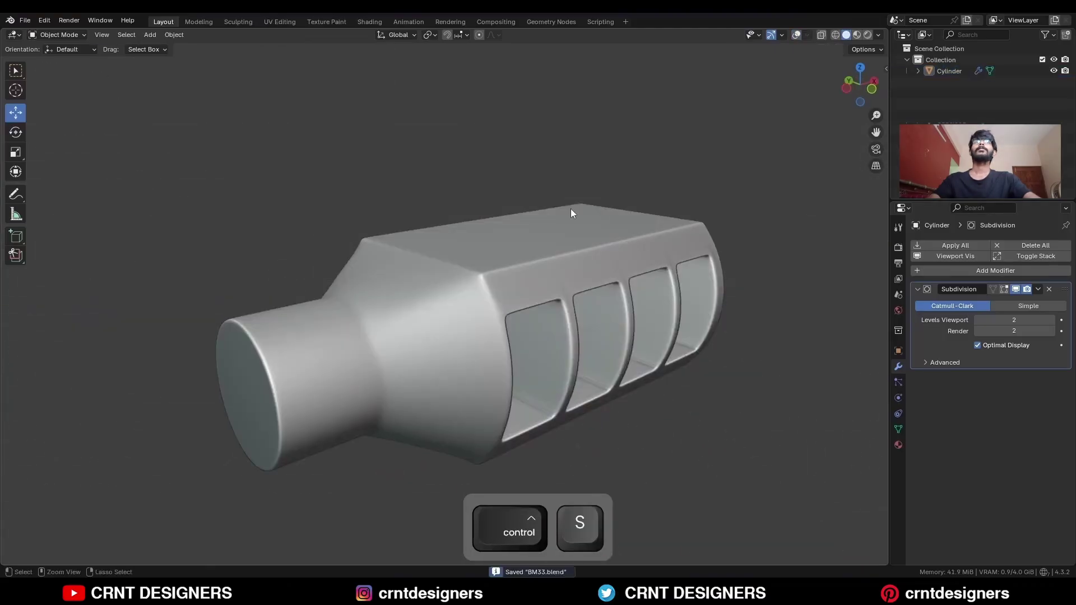
Step: Examine the smoothed model from several sides, comparing it with and without the wireframe overlay
{"action": "middle_click_drag", "start_coordinate": [570, 208], "coordinate": [703, 233]}
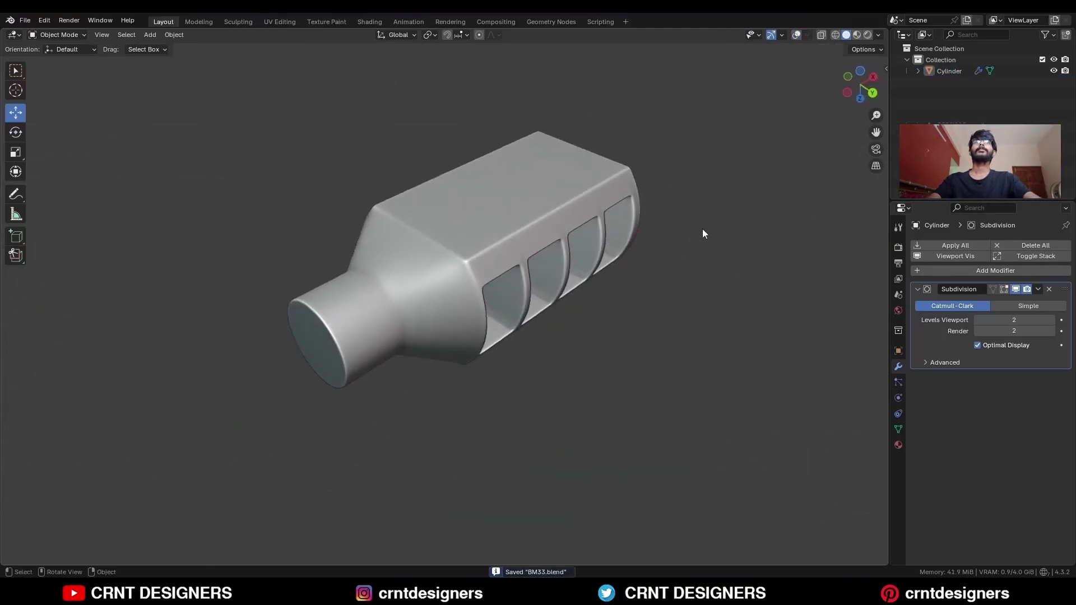
{"action": "scroll", "coordinate": [458, 263], "scroll_direction": "up", "scroll_amount": 3}
{"action": "key", "text": "alt+shift+z"}
{"action": "middle_click_drag", "start_coordinate": [414, 246], "coordinate": [572, 240]}
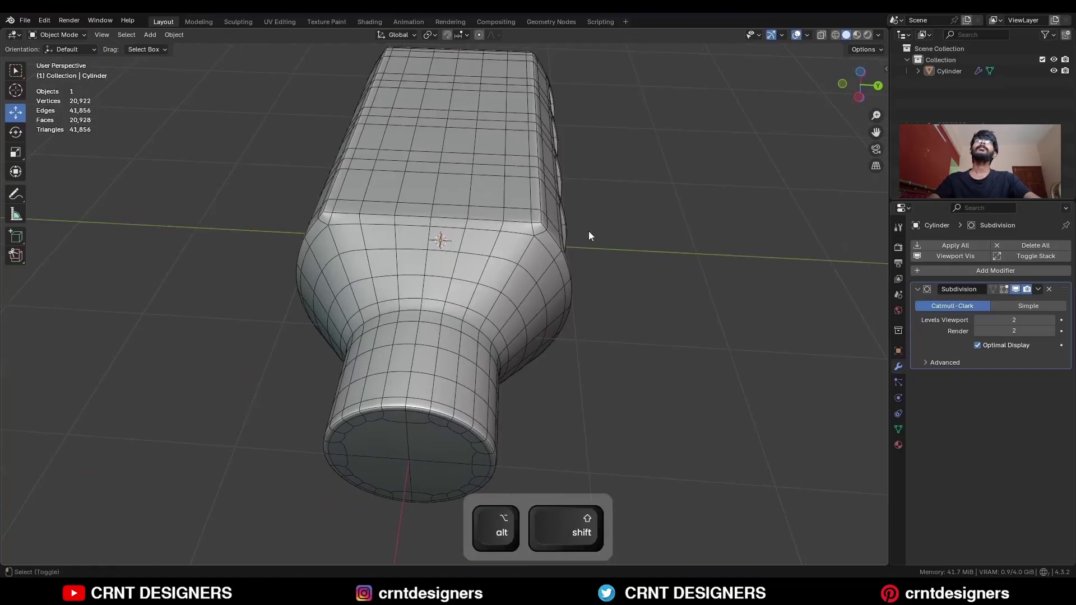
{"action": "key", "text": "alt+shift+z"}
{"action": "middle_click_drag", "start_coordinate": [636, 271], "coordinate": [828, 93]}
{"action": "scroll", "coordinate": [571, 170], "scroll_direction": "down", "scroll_amount": 2}
{"action": "key", "text": "alt+shift+z"}
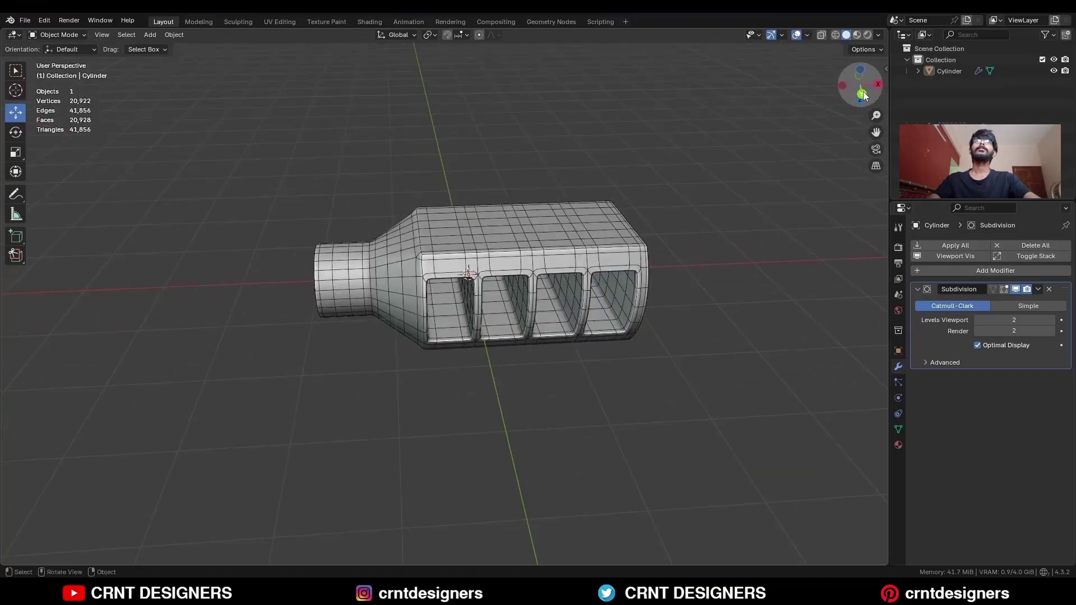